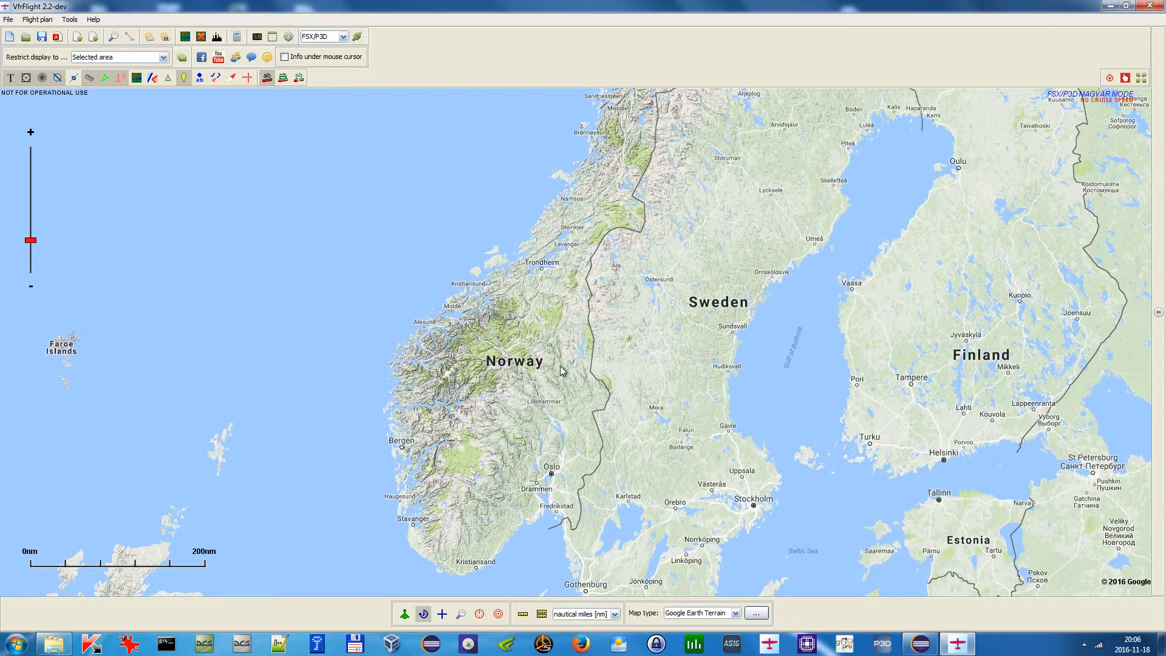
# Open the user points list over the central Norway map, view its columns and import options, and close it
pyautogui.scroll(2, 524, 377)
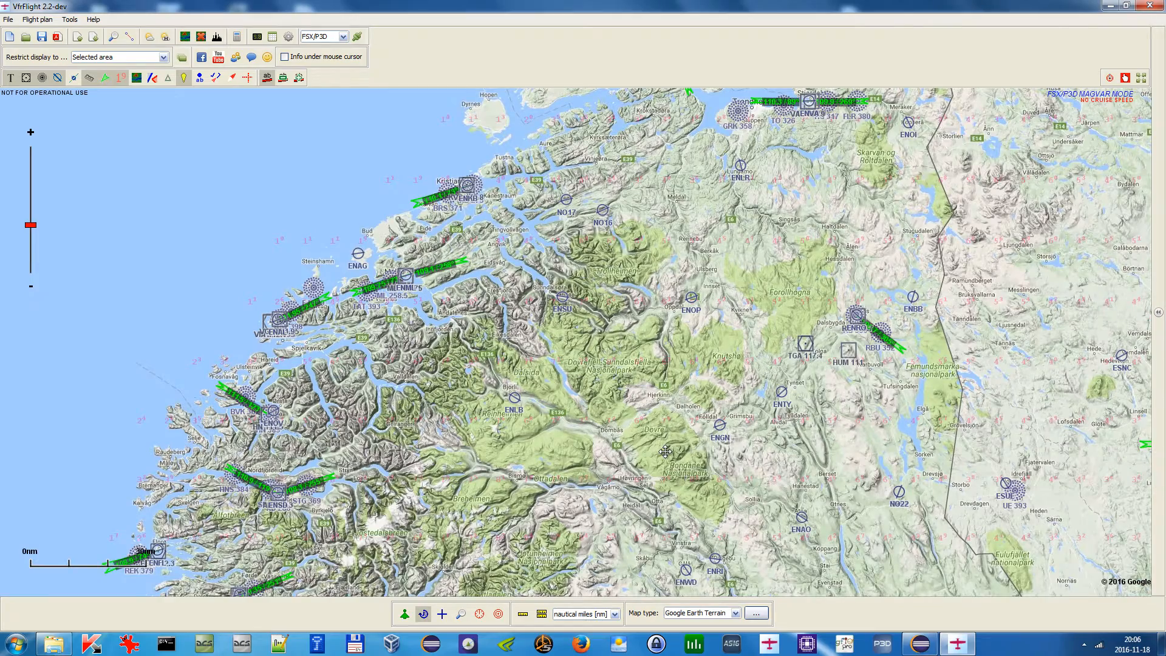
pyautogui.moveTo(511, 292); pyautogui.dragTo(651, 370)
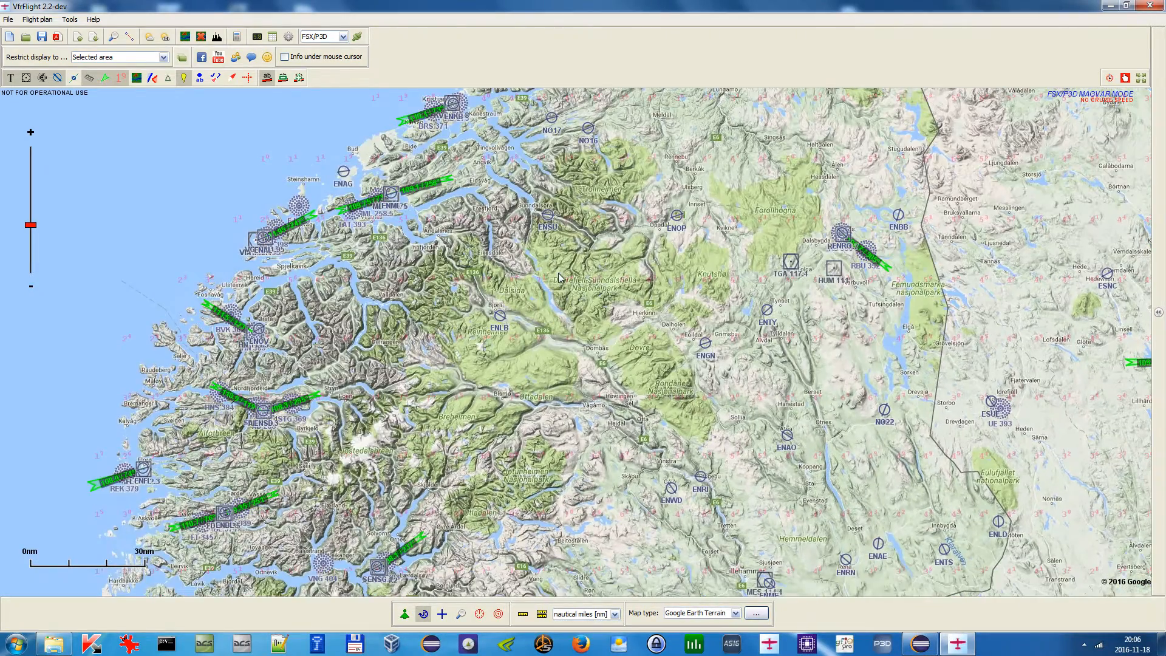
pyautogui.moveTo(559, 277); pyautogui.dragTo(519, 330)
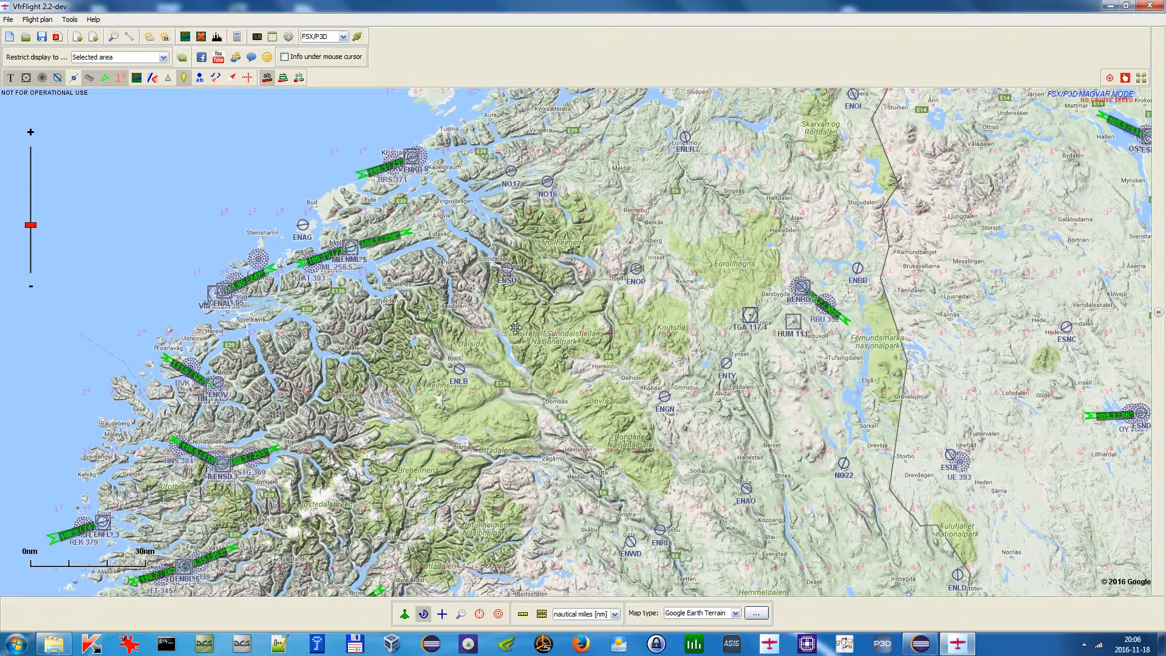
pyautogui.scroll(1, 546, 346)
pyautogui.moveTo(458, 275); pyautogui.dragTo(462, 270)
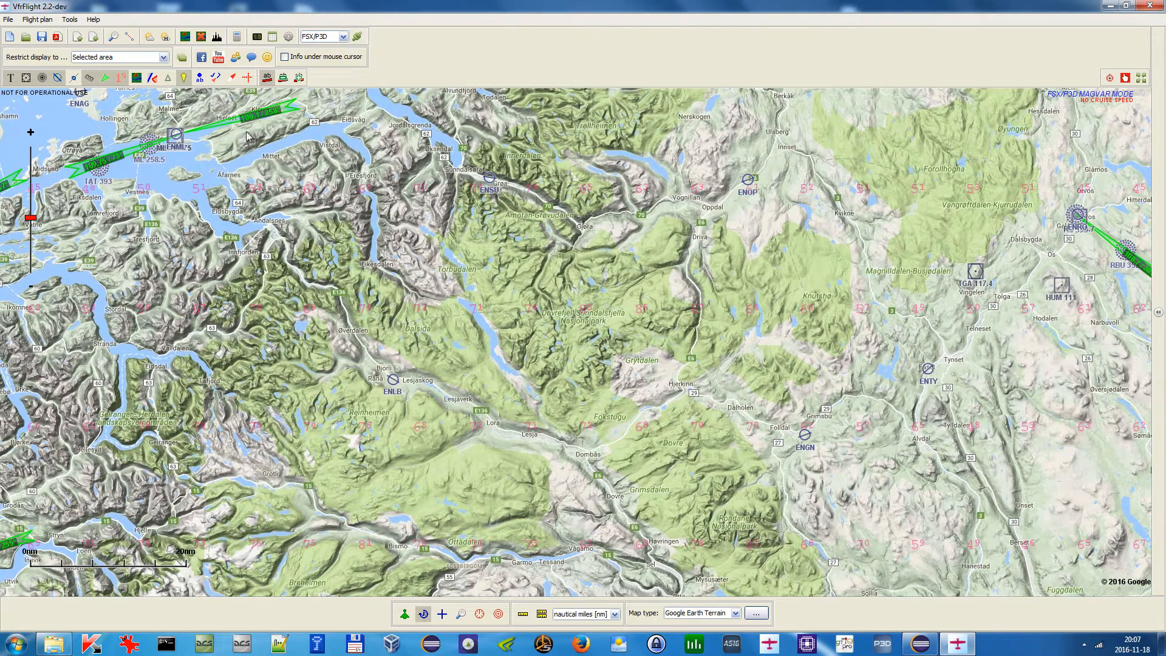
pyautogui.click(273, 37)
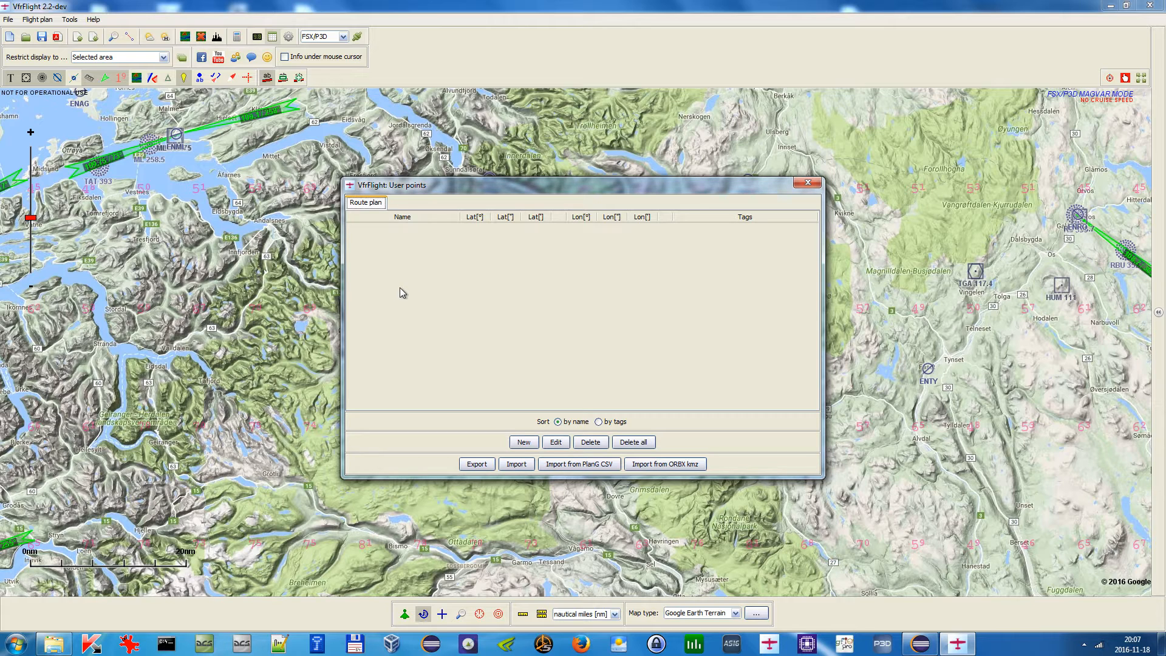
pyautogui.moveTo(447, 191); pyautogui.dragTo(421, 191)
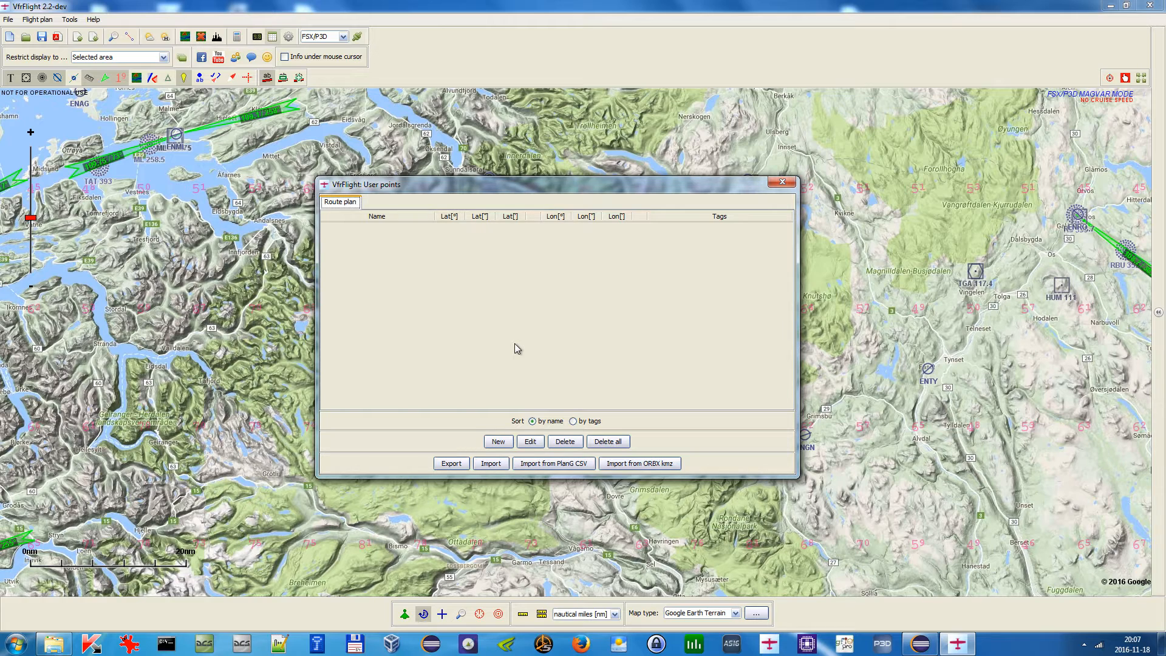
pyautogui.moveTo(627, 189); pyautogui.dragTo(639, 194)
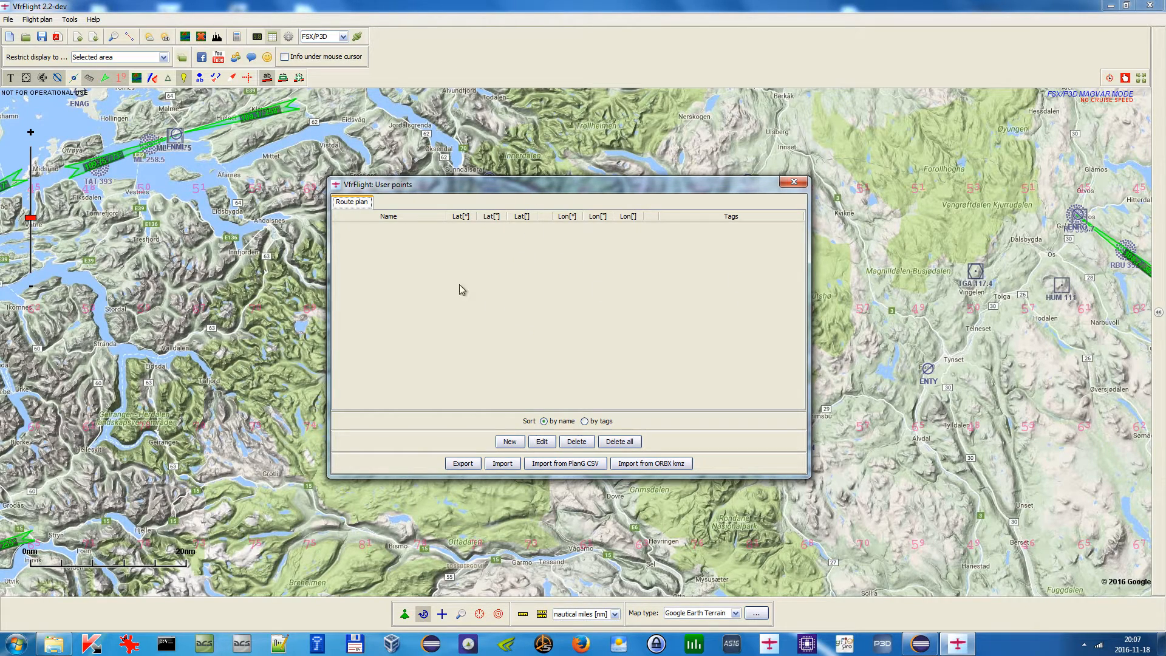
pyautogui.click(794, 182)
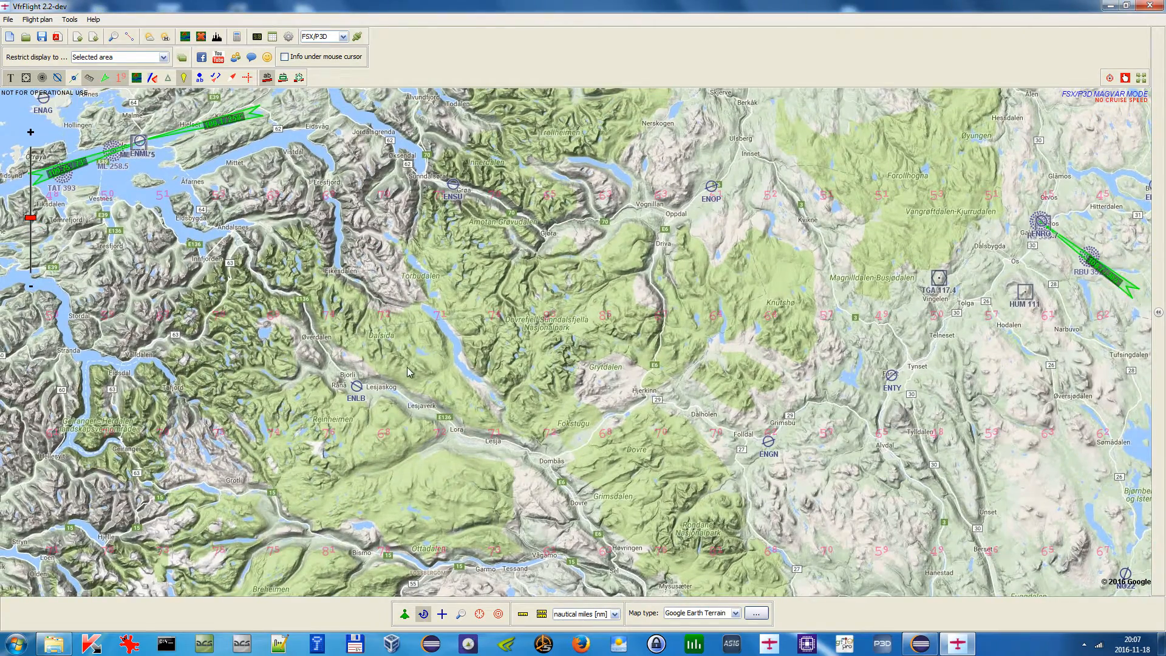
# Add a user point named WP1 at N62°16'19.7" E008°28'32.3", east of ENLB
pyautogui.rightClick(404, 363)
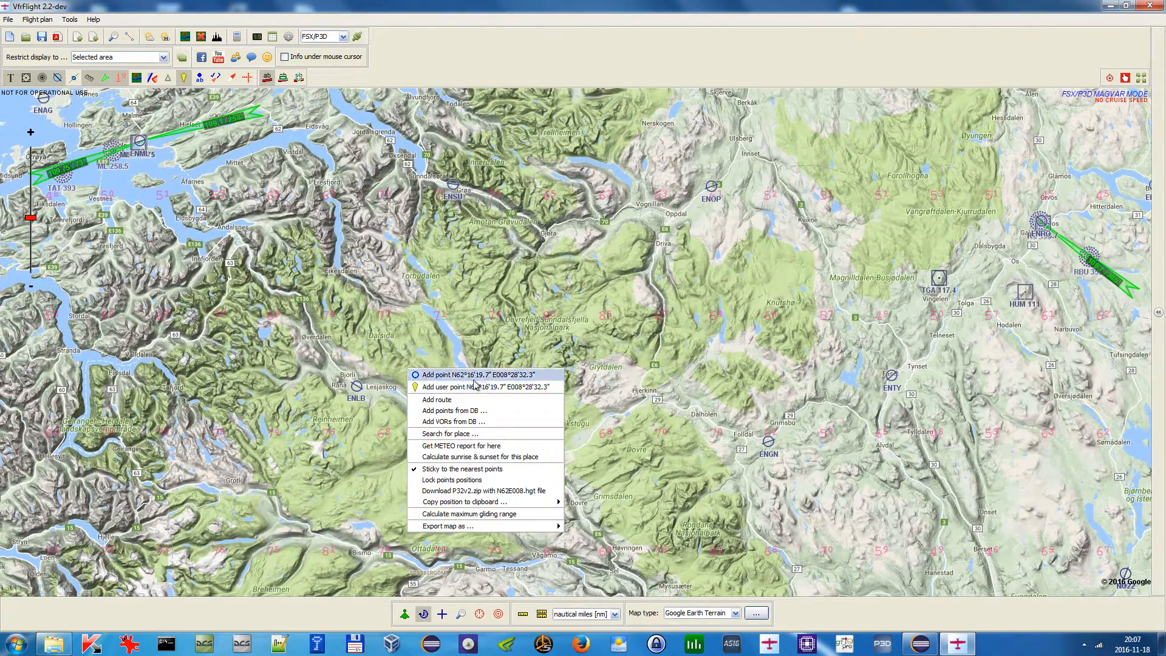
pyautogui.click(492, 387)
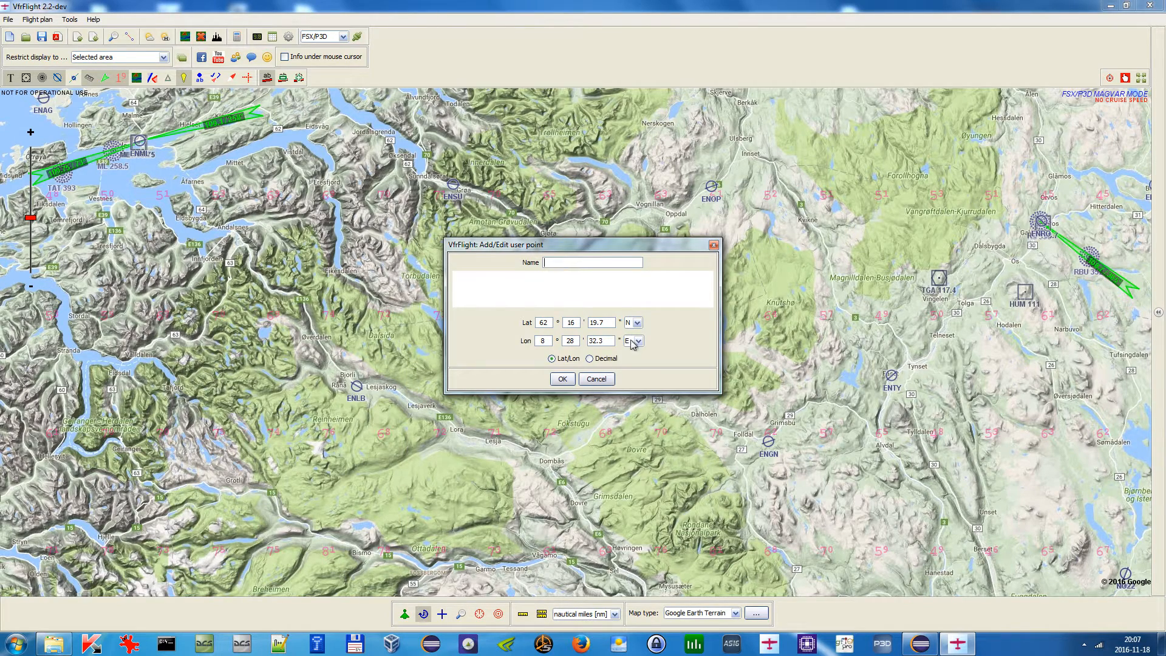
pyautogui.click(617, 359)
pyautogui.click(550, 359)
pyautogui.click(567, 378)
# Add a route point at N62°14'38.4" E008°39'54.5", southeast of user point WP1, and check the options for its entry in the route plan
pyautogui.moveTo(455, 381); pyautogui.dragTo(451, 330)
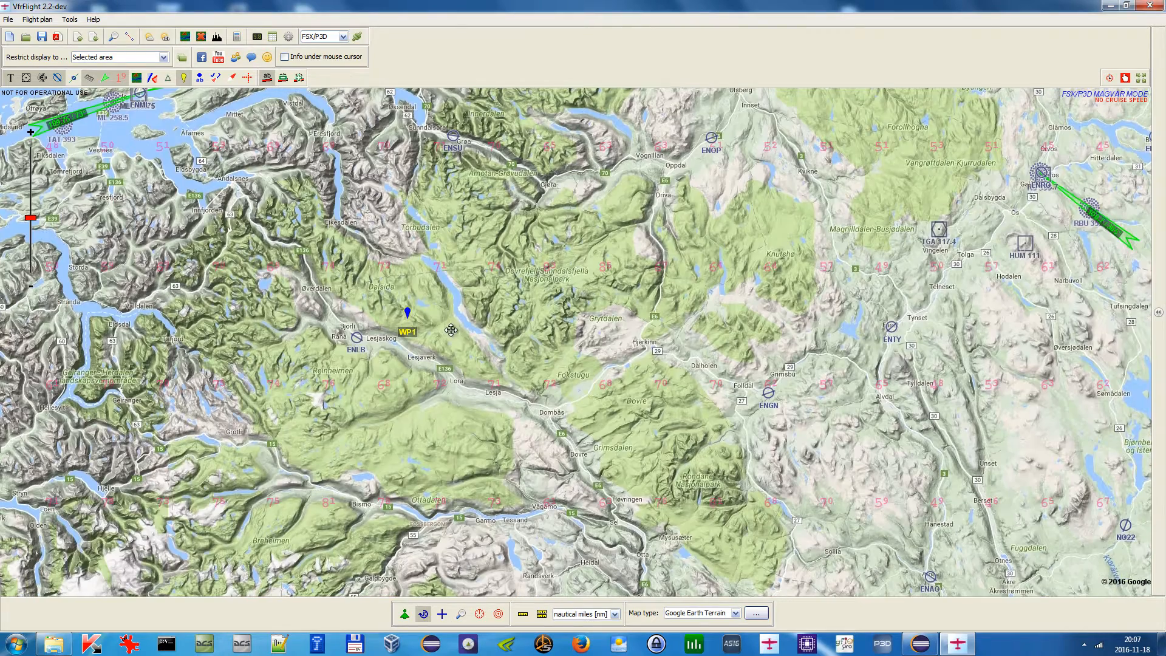
pyautogui.rightClick(449, 333)
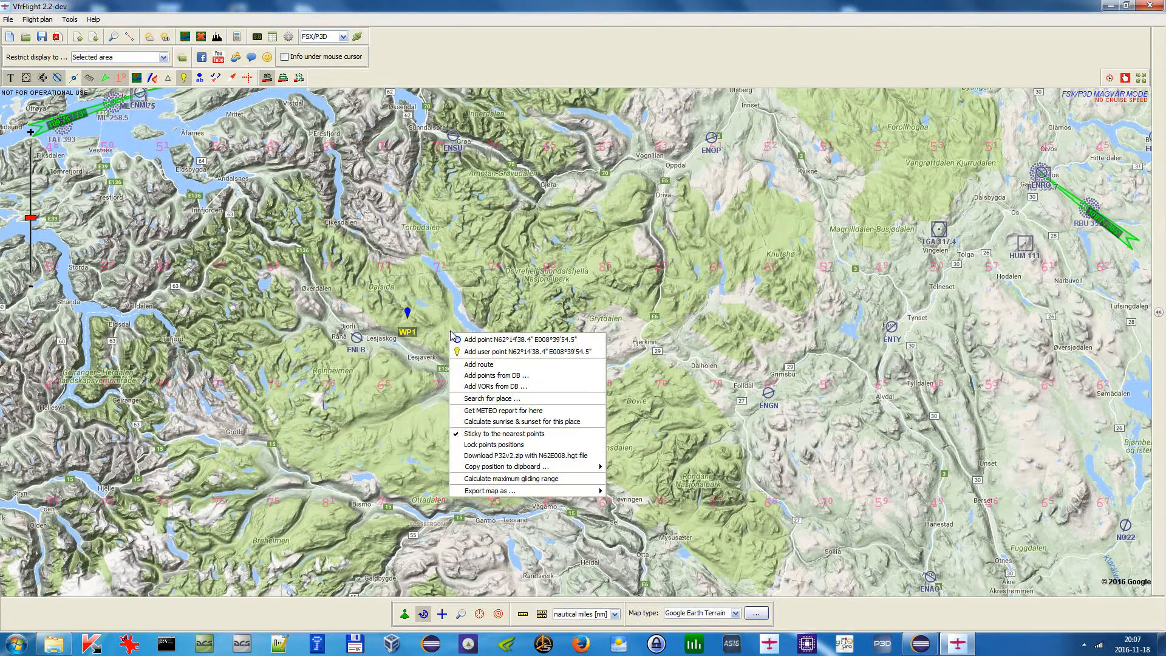
pyautogui.click(496, 341)
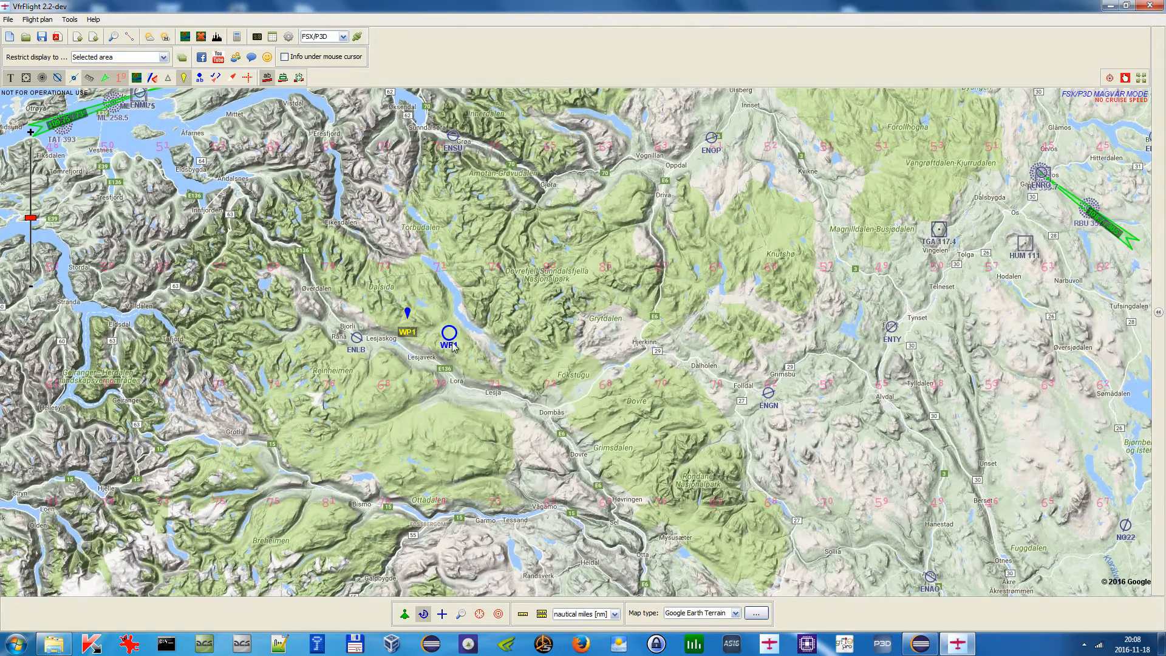
pyautogui.click(1158, 128)
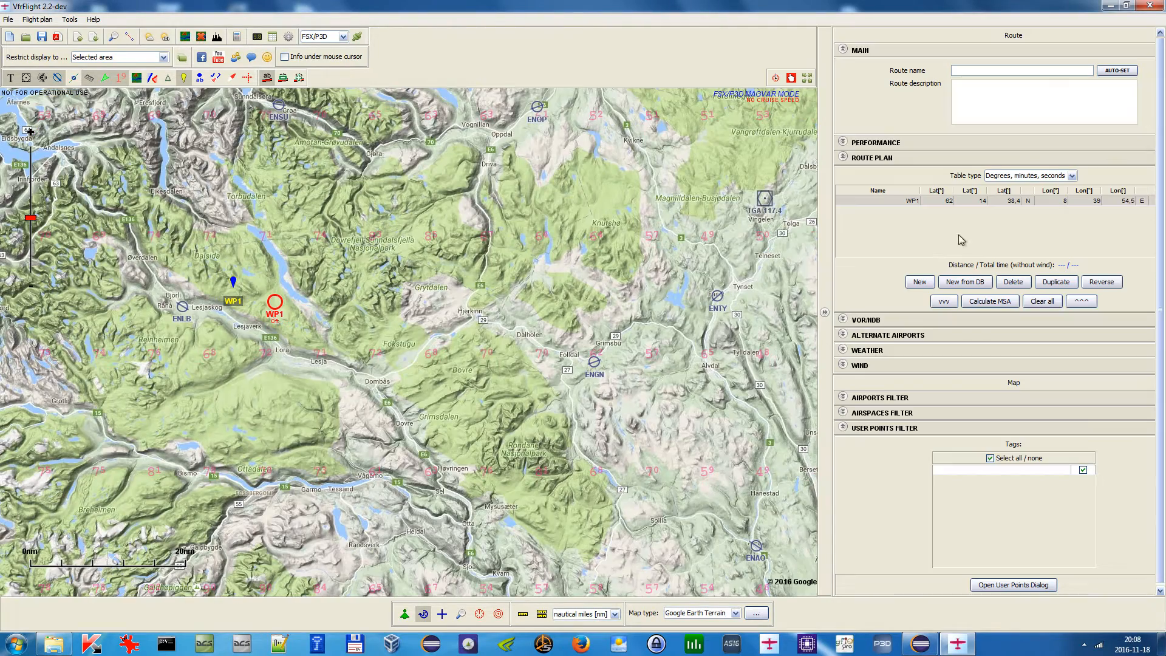
pyautogui.rightClick(946, 203)
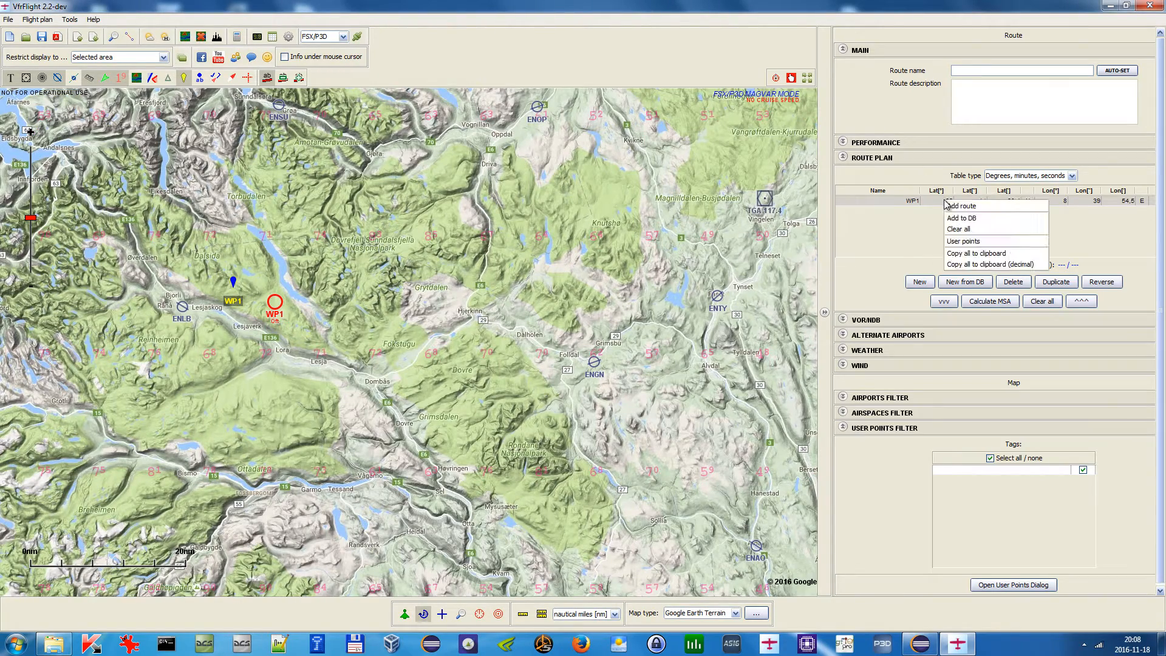
pyautogui.click(824, 254)
# Create a user point named WP2 from the route point, and remove that point from the route
pyautogui.moveTo(461, 312); pyautogui.dragTo(479, 299)
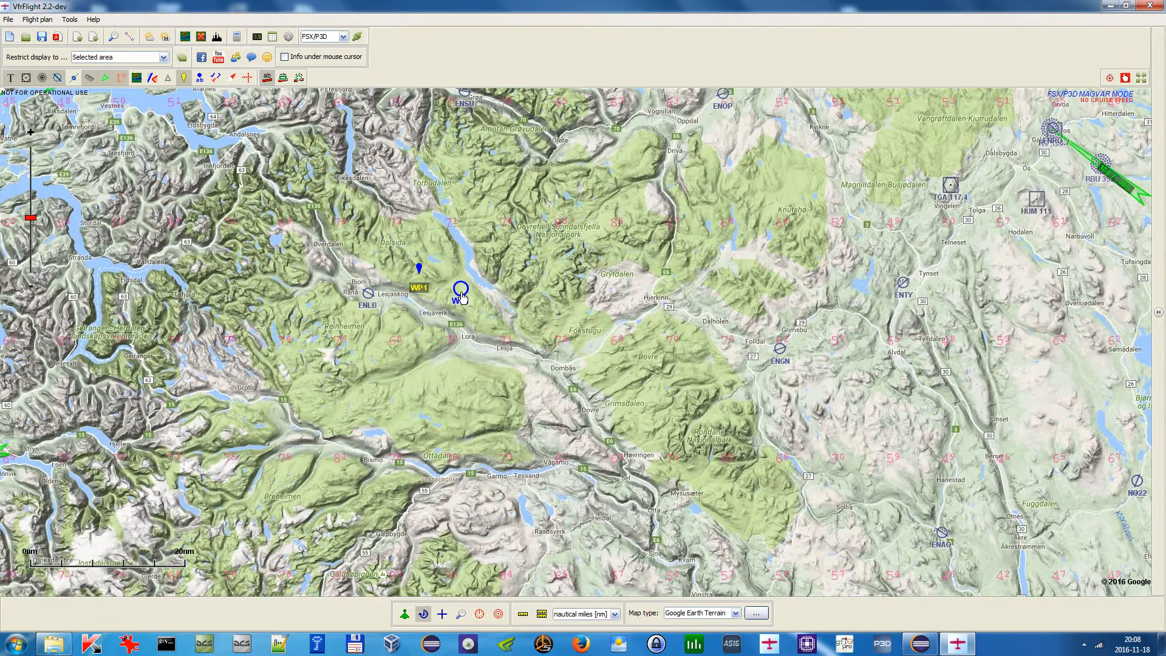
pyautogui.rightClick(461, 296)
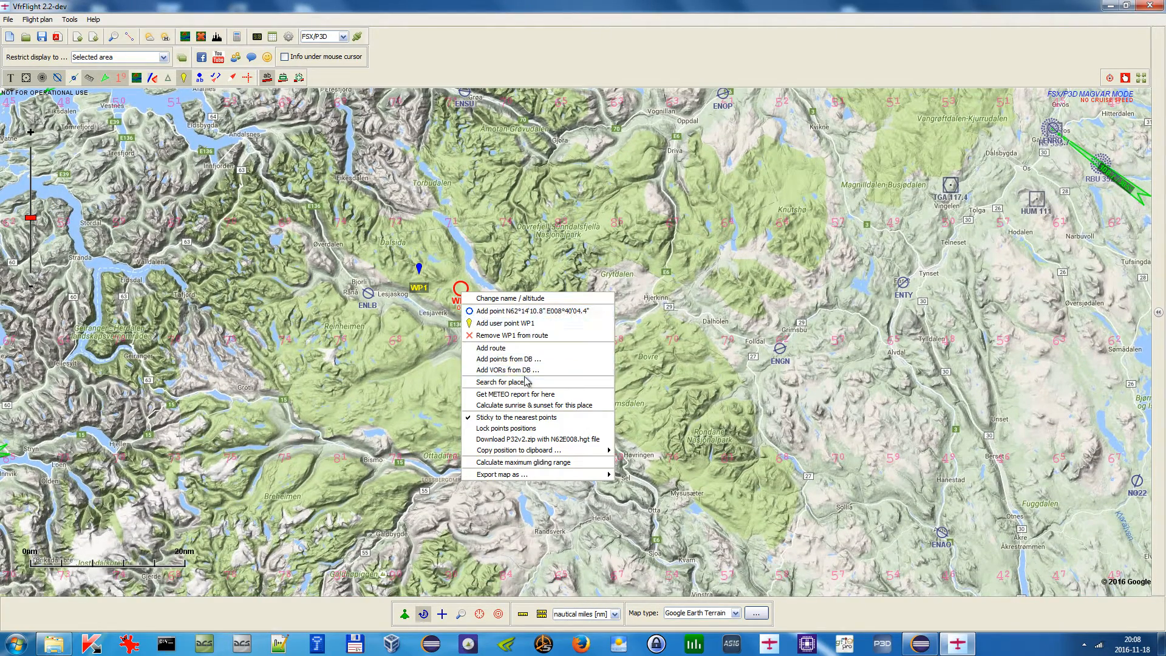
pyautogui.click(531, 329)
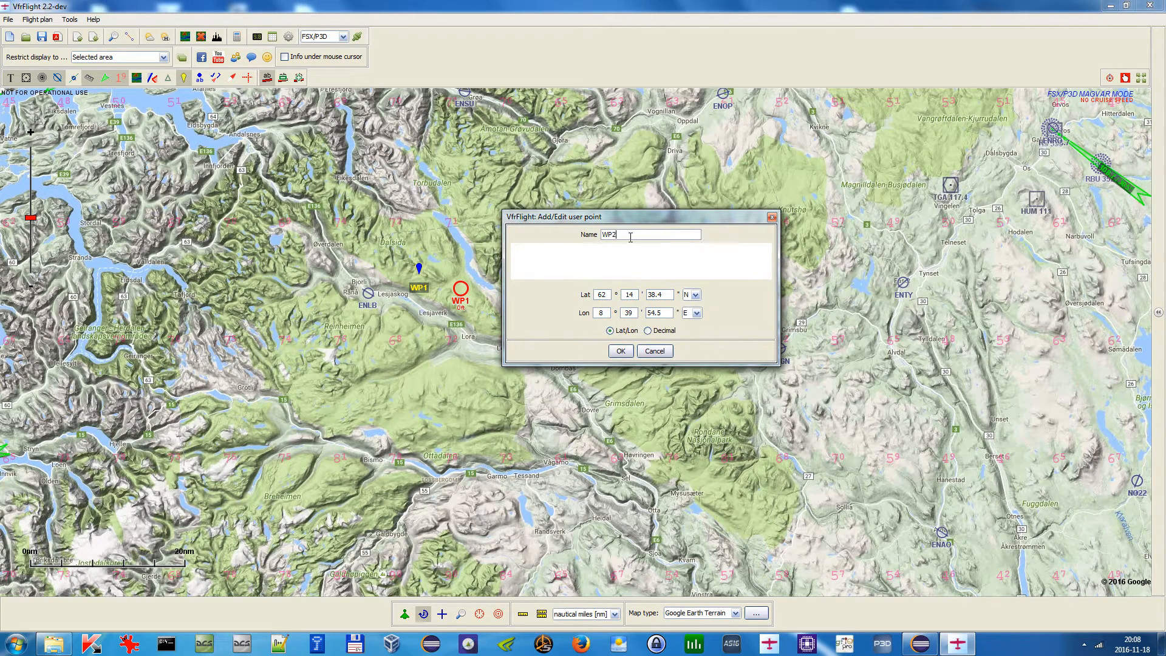
pyautogui.click(620, 351)
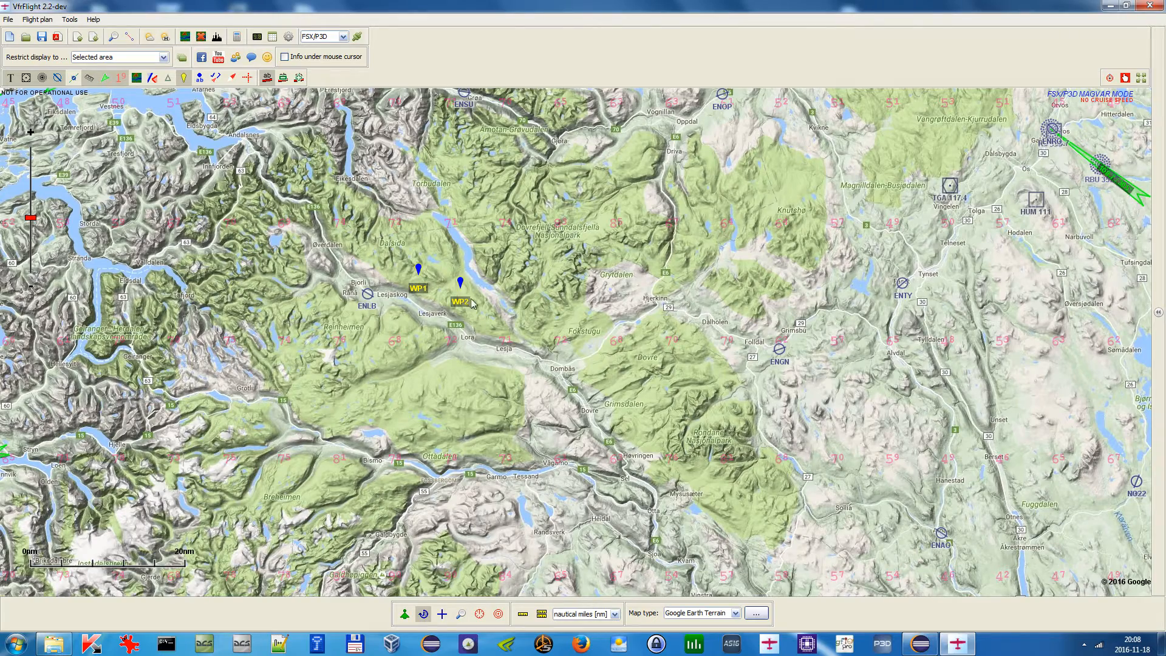
# Show the route and map filter settings, and tag user point WP1 with Test,One through the user points list
pyautogui.click(1158, 311)
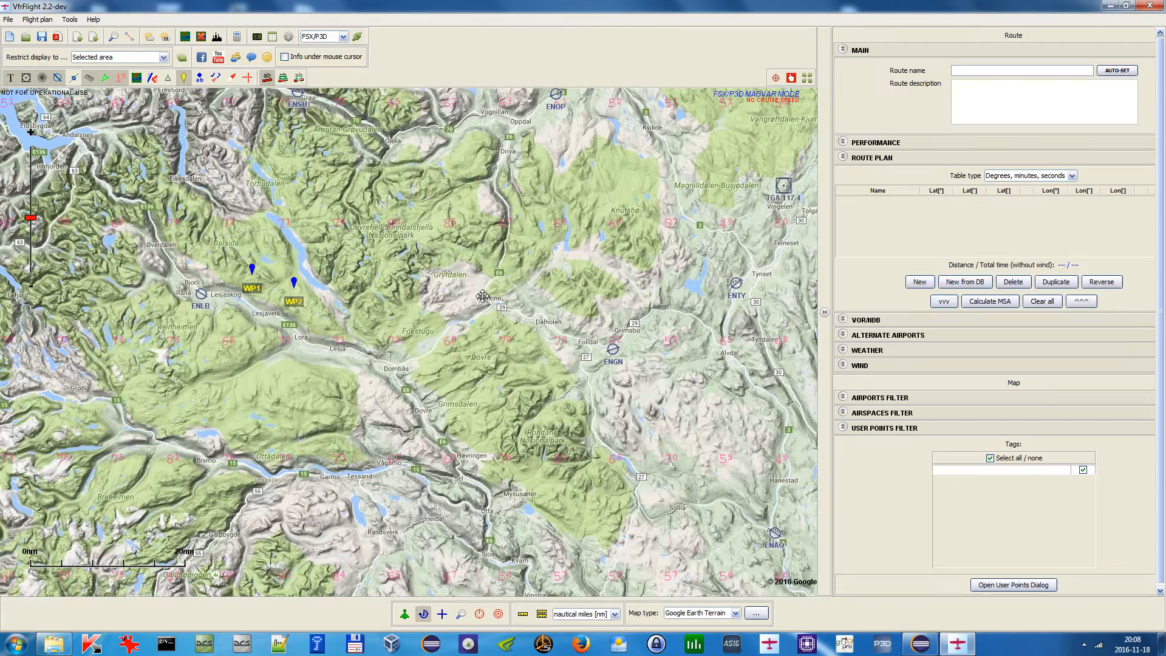
pyautogui.moveTo(483, 296); pyautogui.dragTo(538, 305)
pyautogui.moveTo(399, 332); pyautogui.dragTo(574, 354)
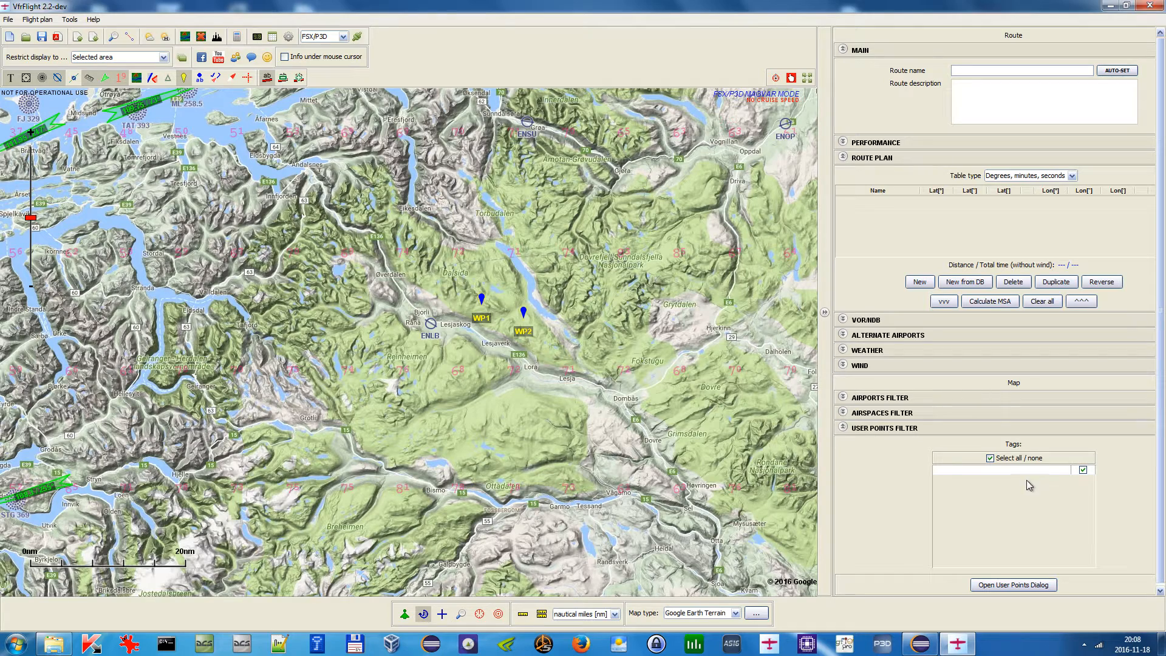
pyautogui.moveTo(665, 352); pyautogui.dragTo(633, 348)
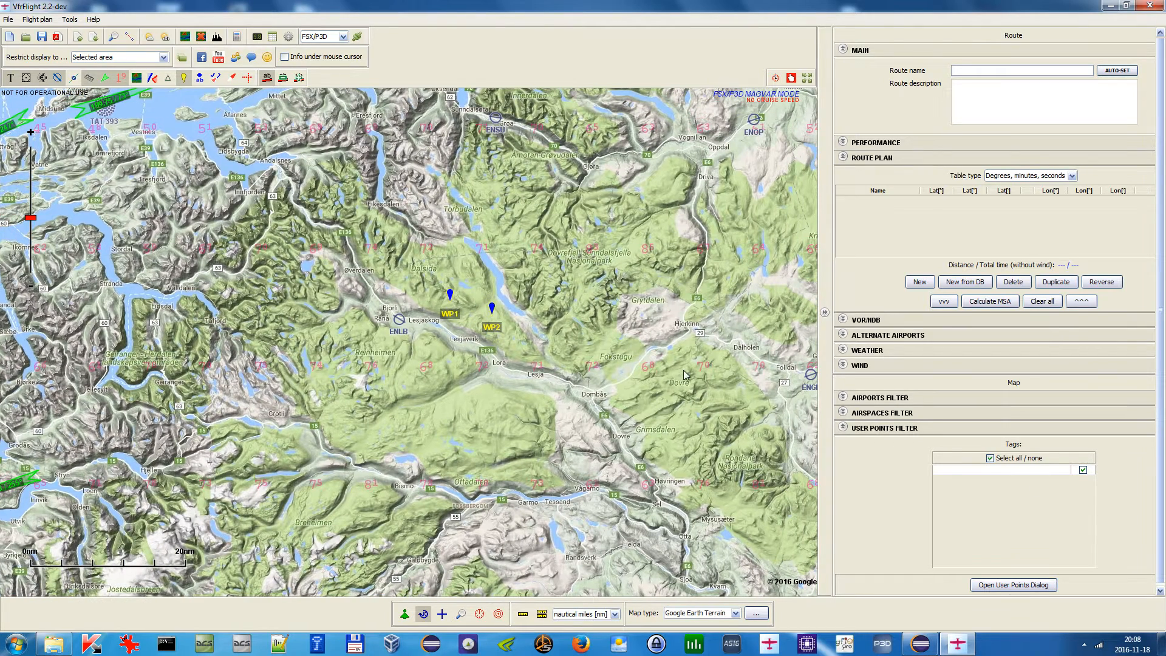
pyautogui.click(1026, 584)
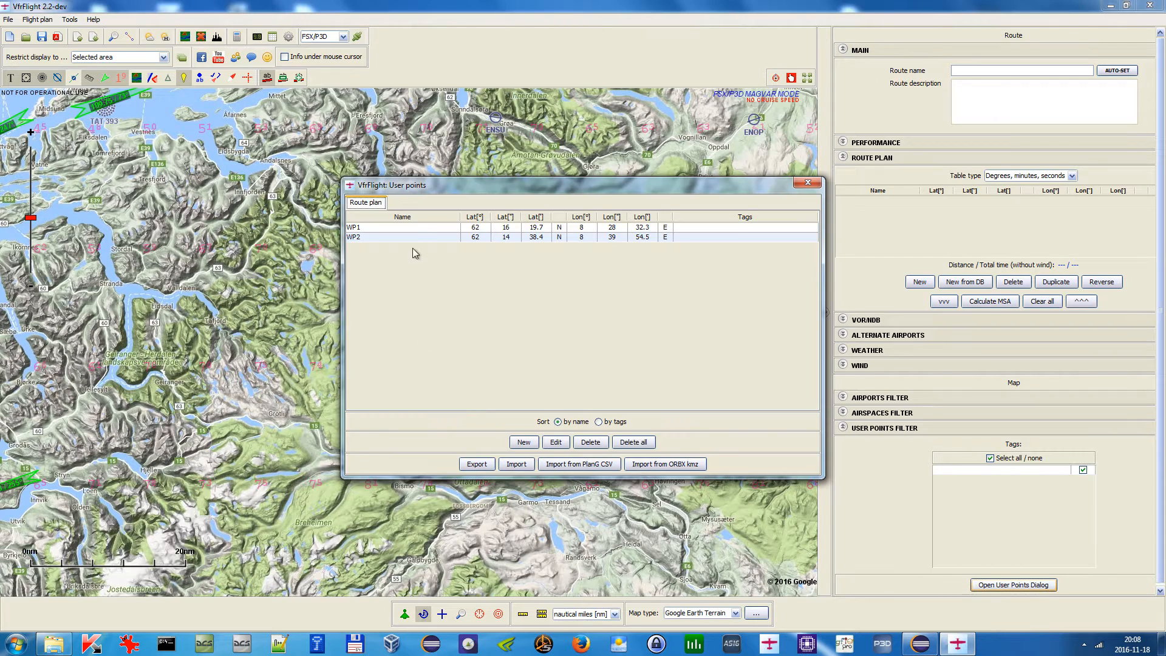
pyautogui.click(426, 230)
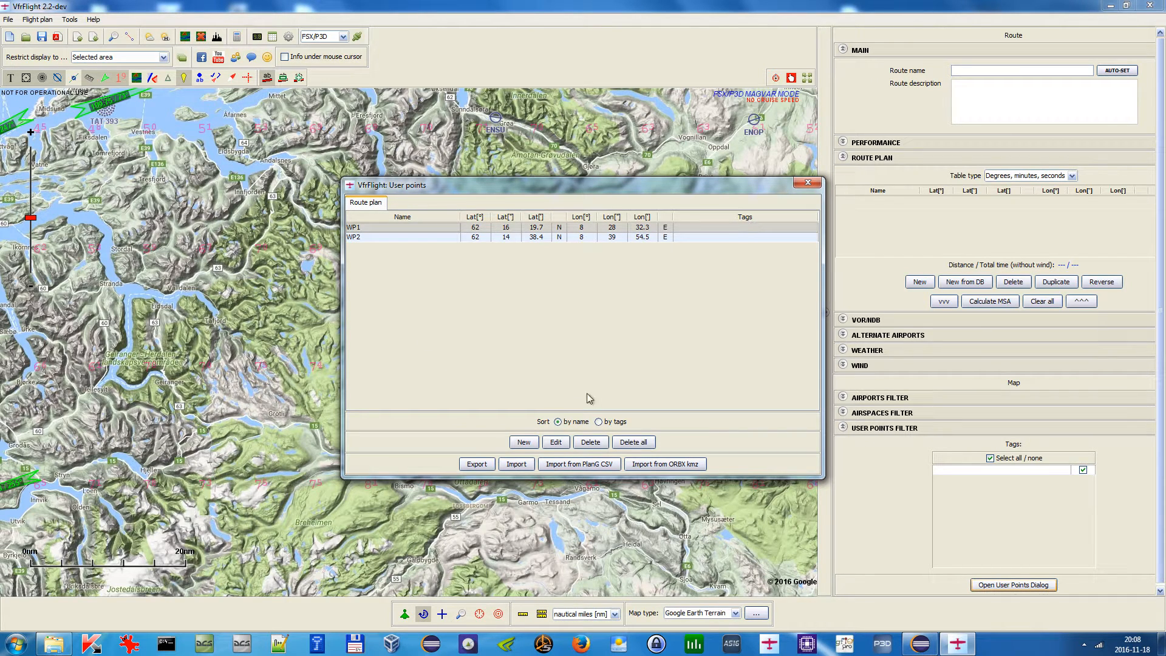
pyautogui.click(555, 442)
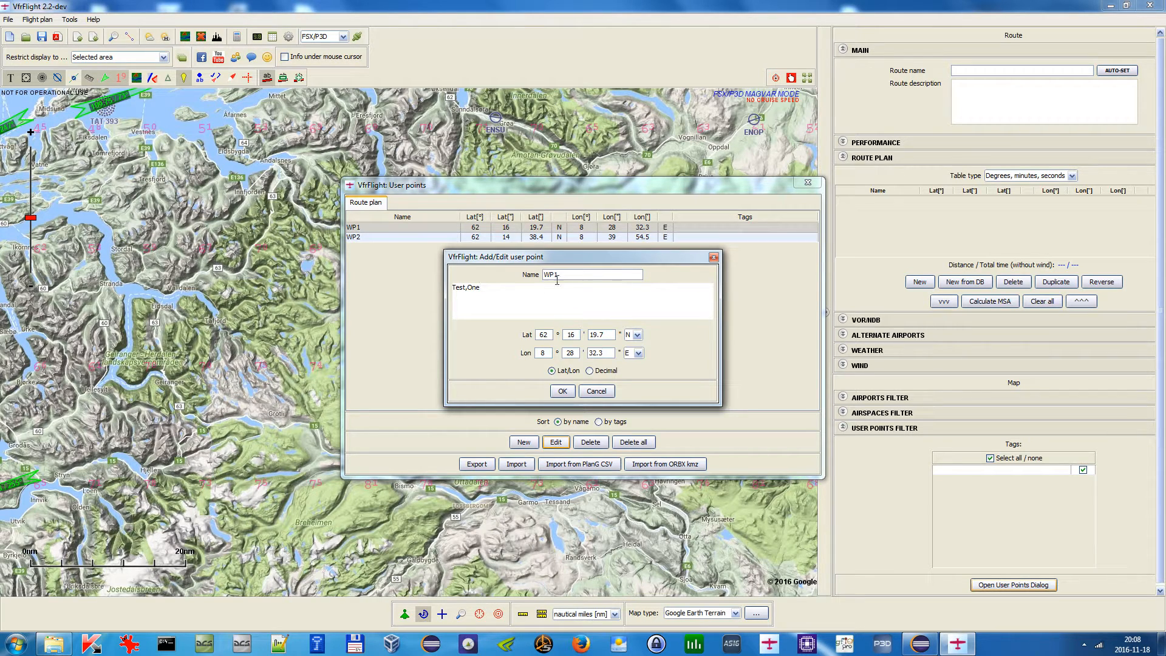
pyautogui.click(563, 391)
# Tag user point WP2 with Test and close the user points list
pyautogui.click(708, 238)
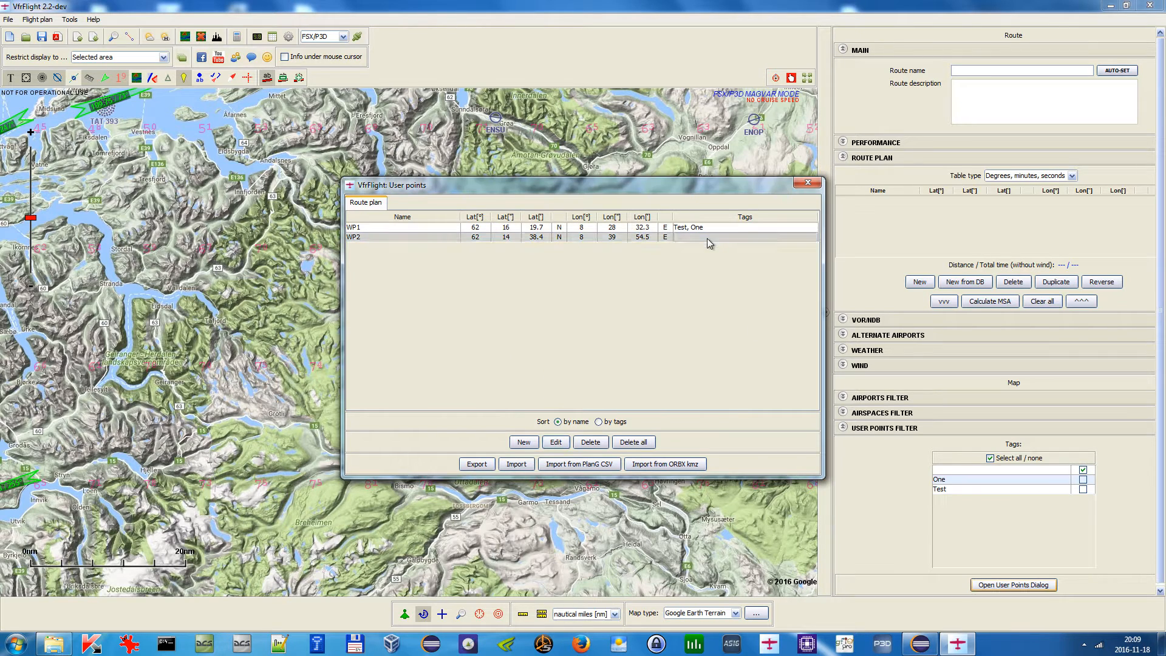
pyautogui.click(555, 442)
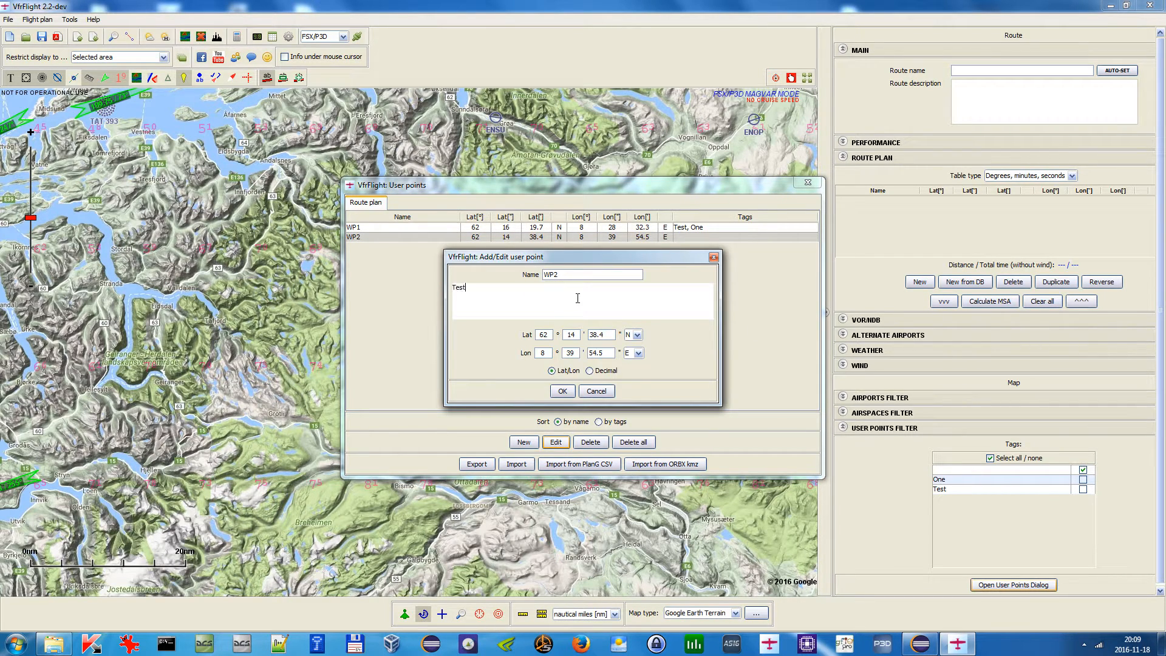
pyautogui.click(563, 391)
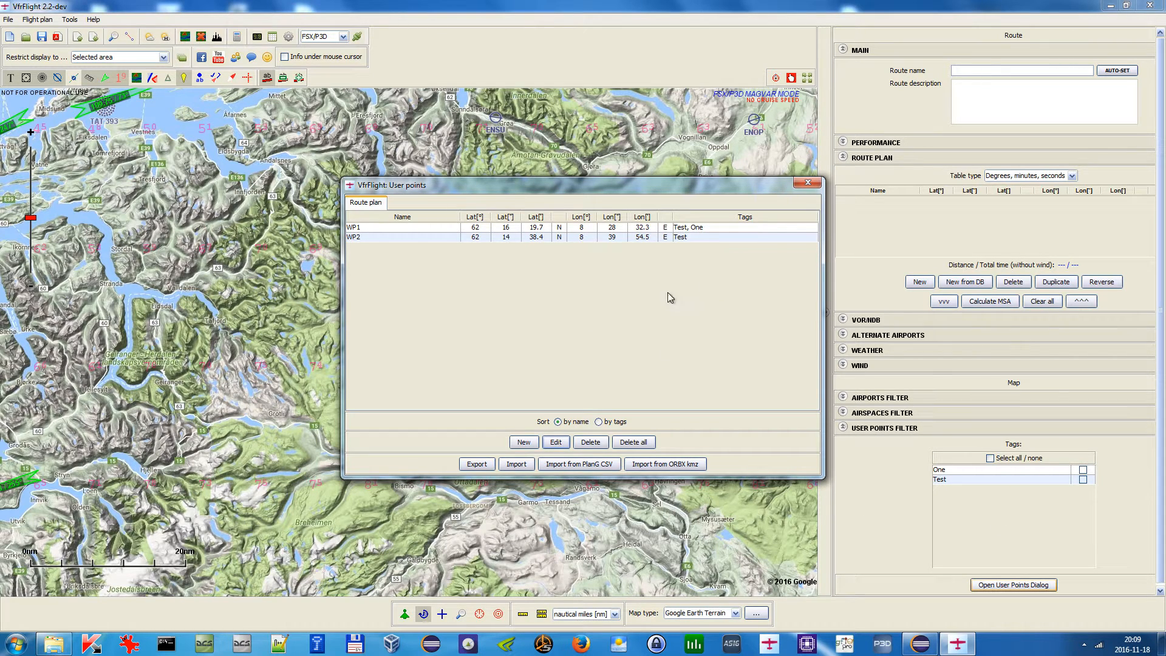
pyautogui.click(808, 182)
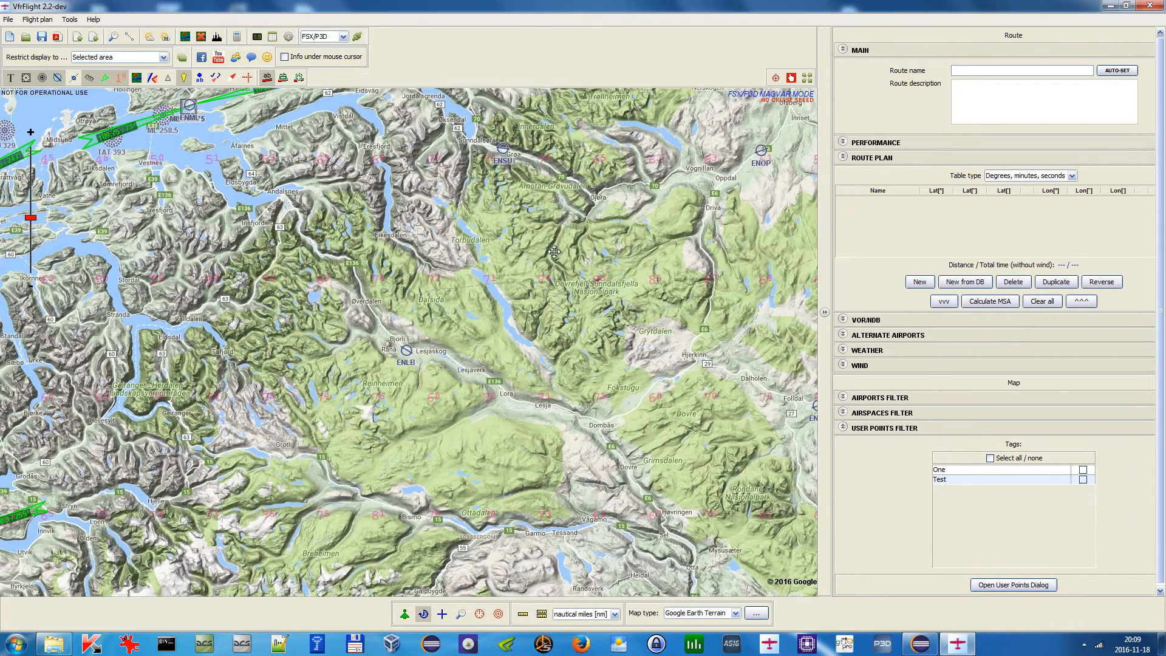
# Select all tags in the user points filter to display WP1 and WP2 on the map
pyautogui.moveTo(554, 251); pyautogui.dragTo(560, 223)
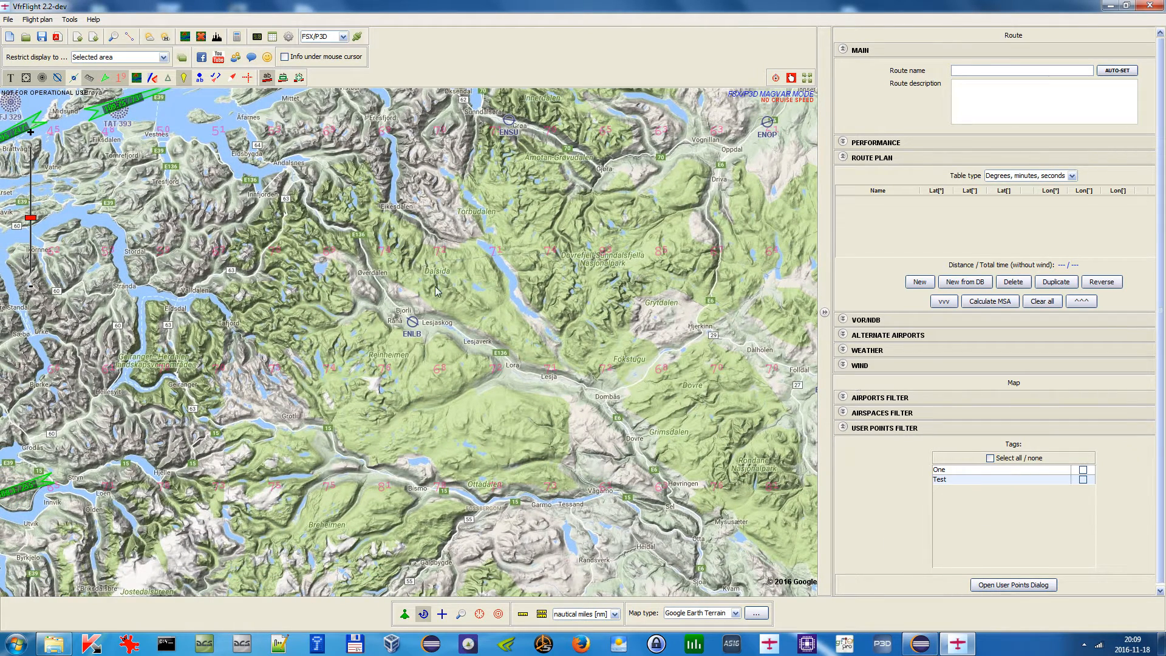
pyautogui.click(991, 458)
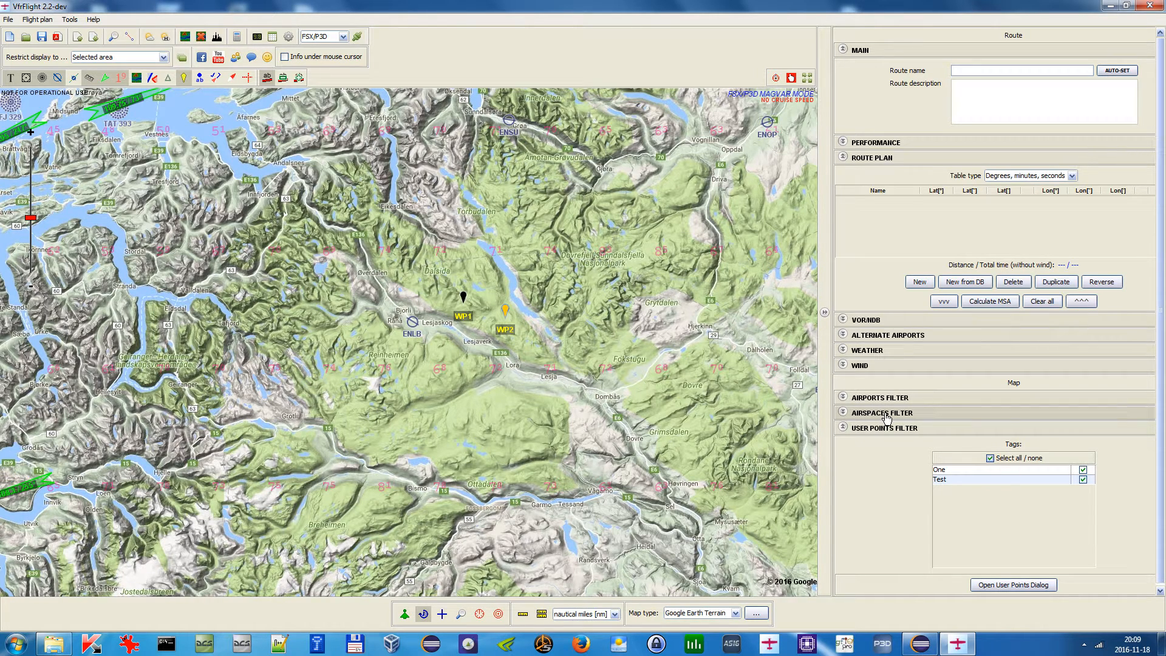
pyautogui.click(886, 417)
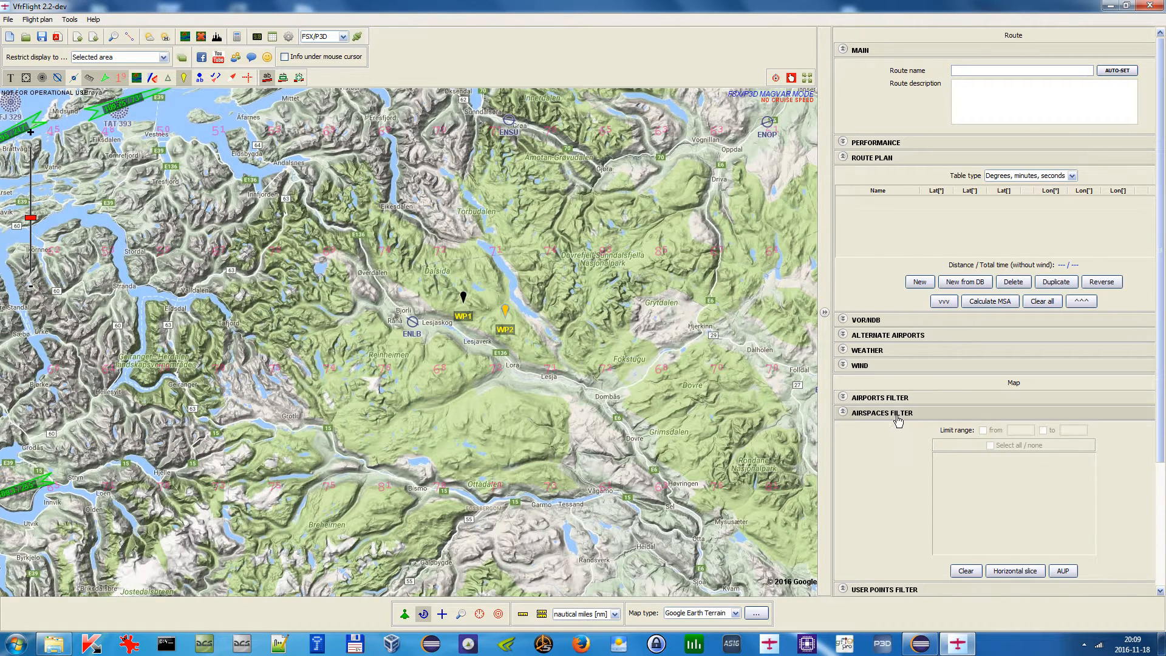
pyautogui.click(897, 417)
# Exclude the Test tag from the user points filter, keeping One selected
pyautogui.moveTo(544, 362); pyautogui.dragTo(552, 377)
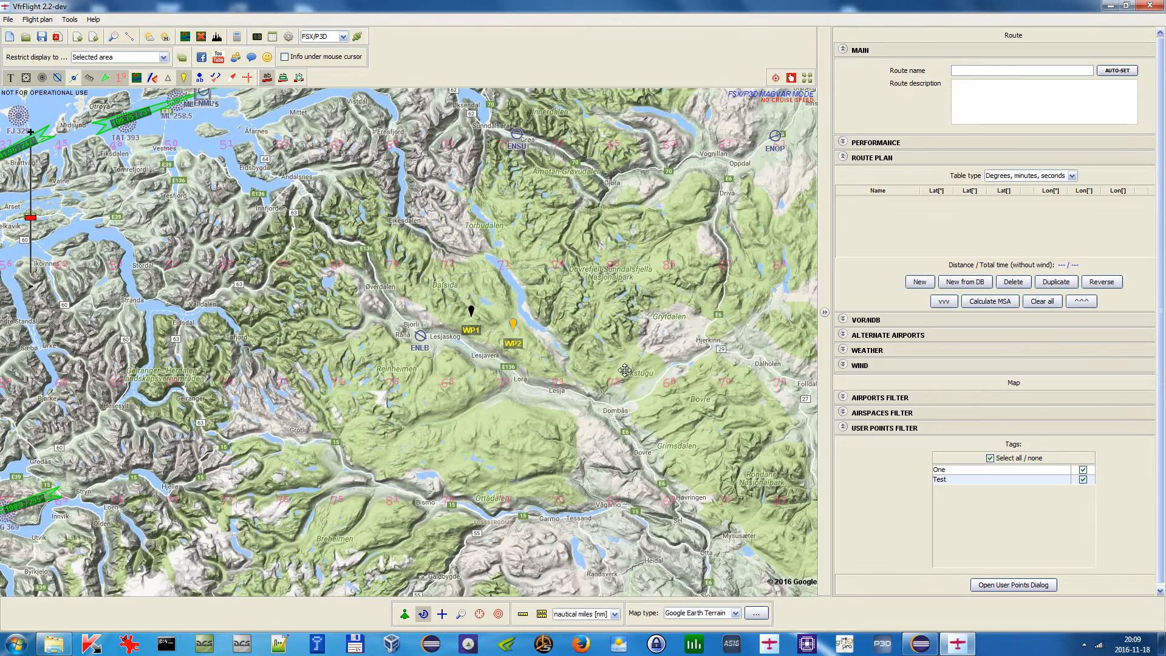
pyautogui.moveTo(625, 370); pyautogui.dragTo(638, 381)
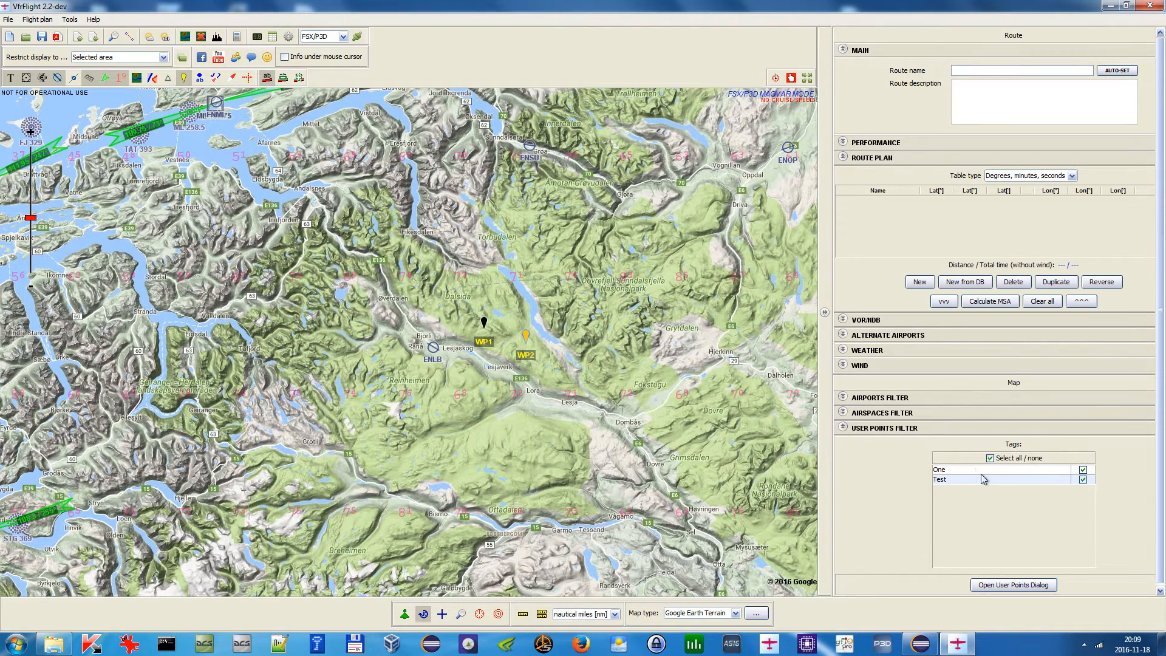
pyautogui.click(1082, 479)
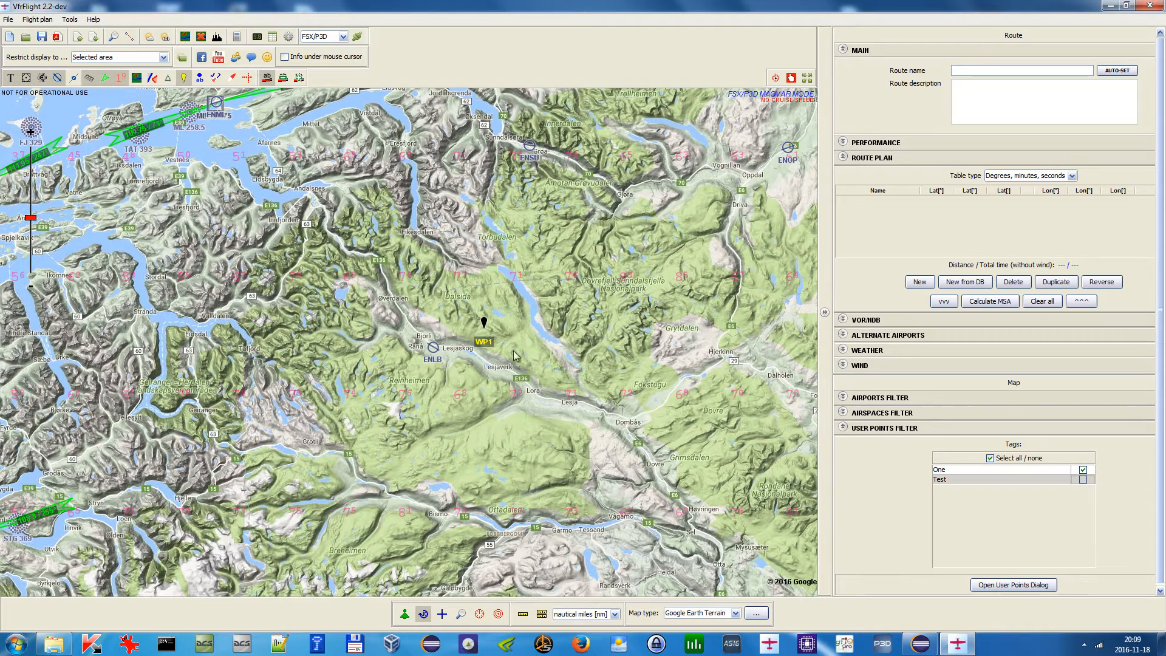
# Switch the user points filter from One to Test and include One again so both tags are selected
pyautogui.click(1083, 469)
pyautogui.click(1083, 480)
pyautogui.click(1083, 469)
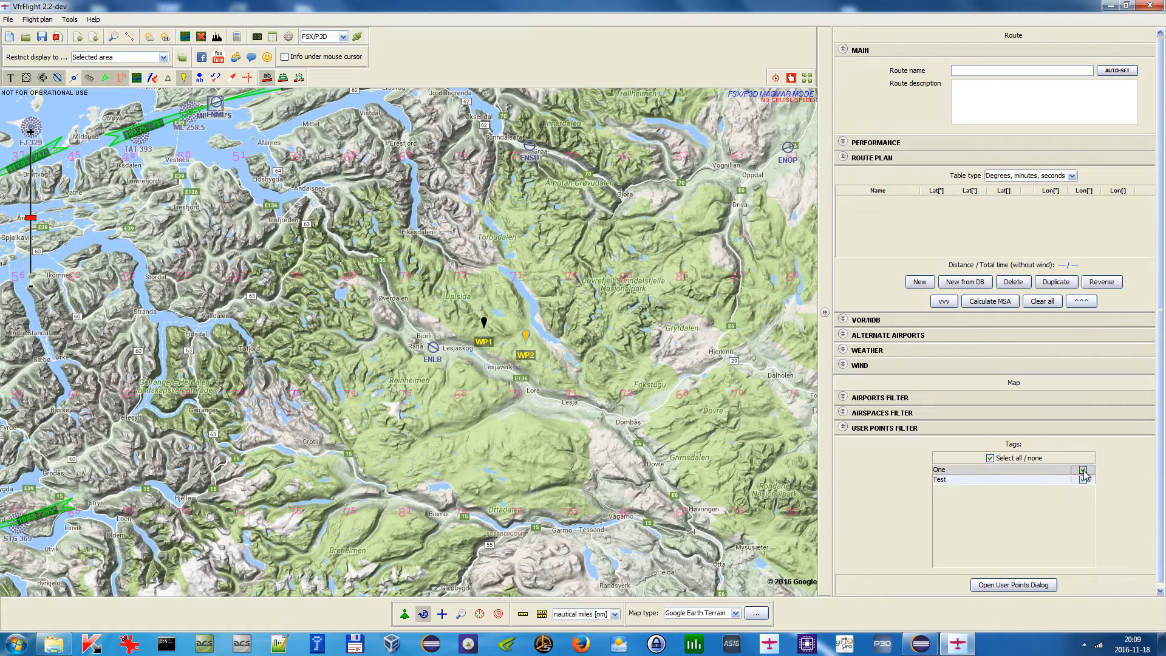
pyautogui.moveTo(507, 318); pyautogui.dragTo(493, 307)
pyautogui.scroll(1, 526, 363)
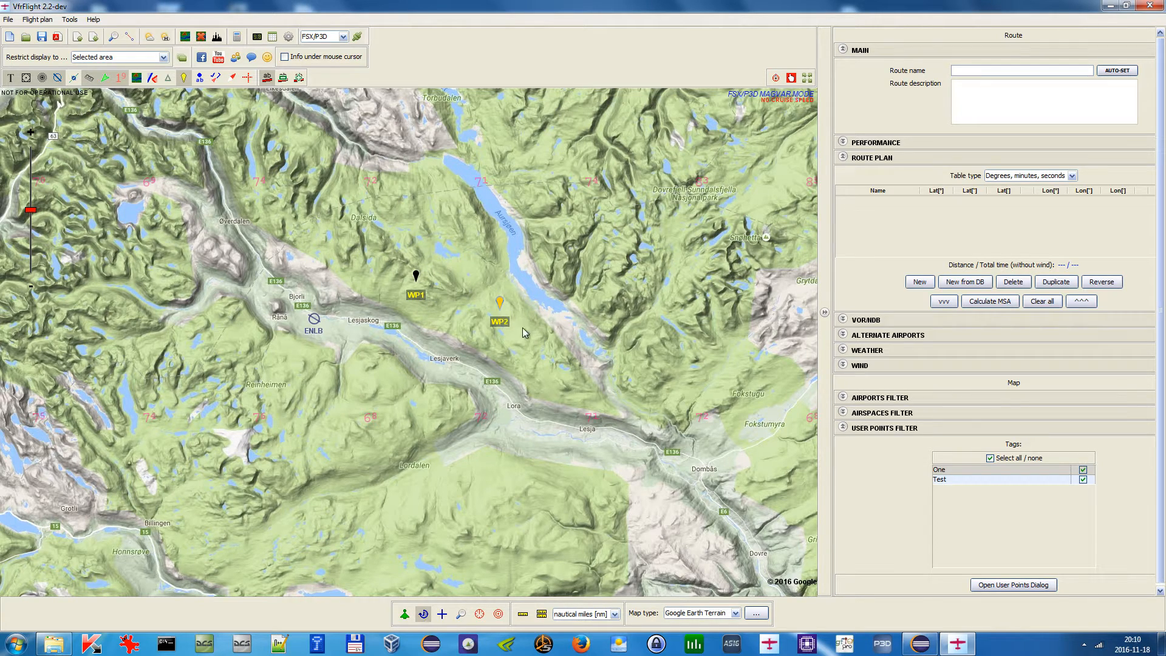
pyautogui.moveTo(456, 214); pyautogui.dragTo(515, 293)
pyautogui.scroll(-1, 518, 343)
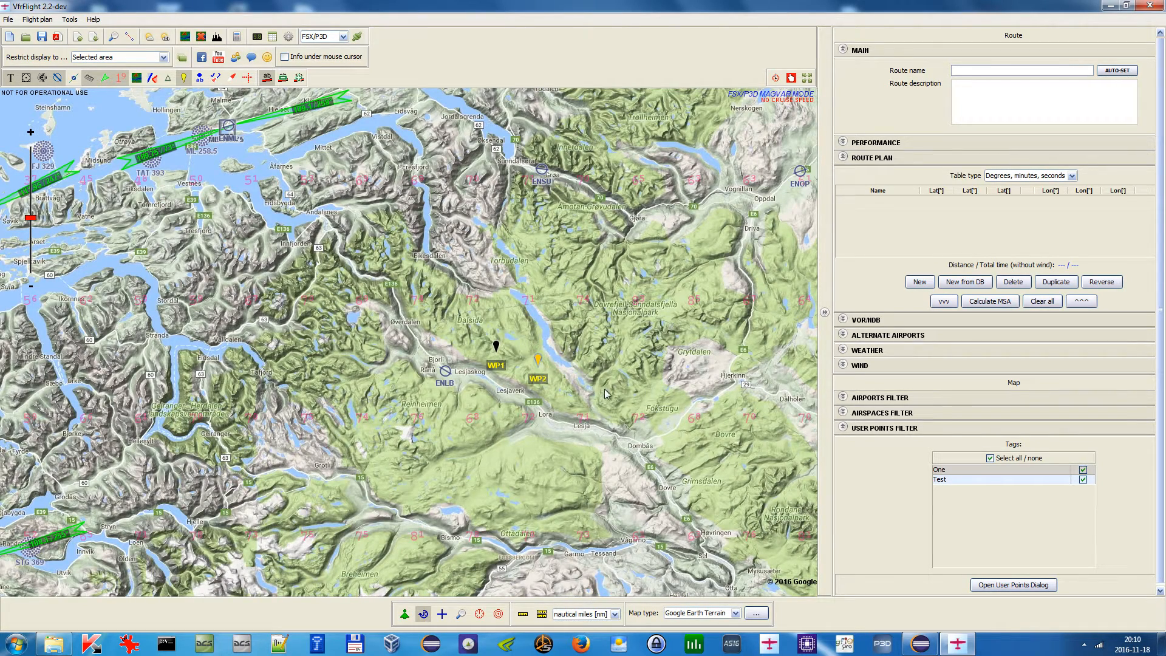
pyautogui.scroll(-1, 537, 375)
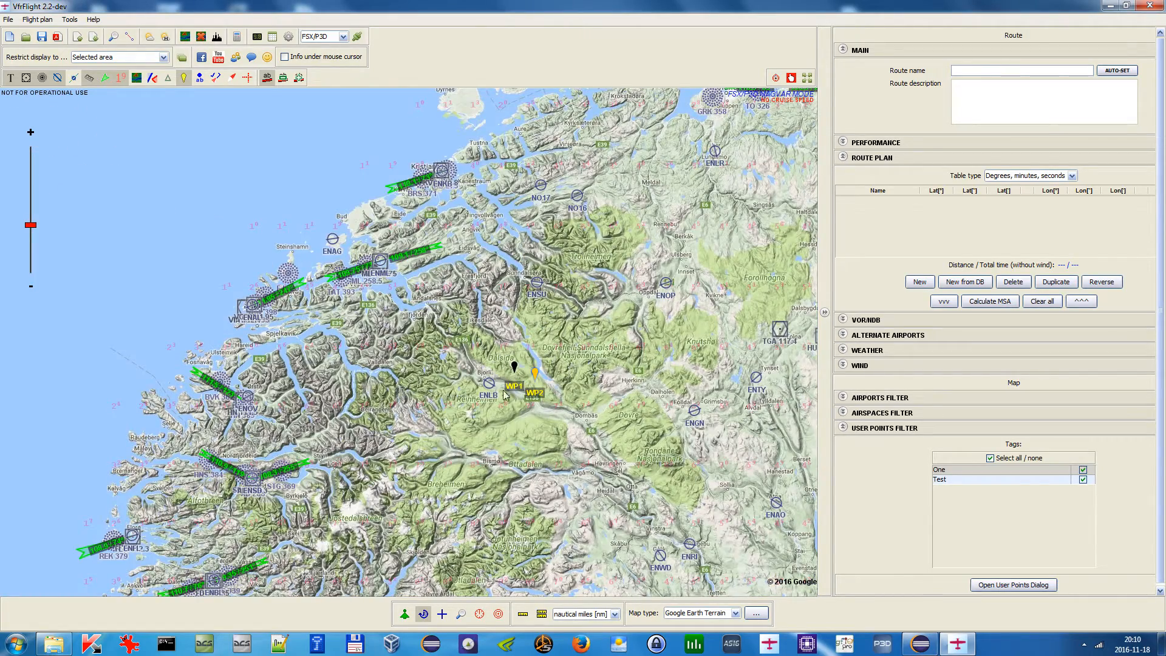
pyautogui.scroll(1, 516, 395)
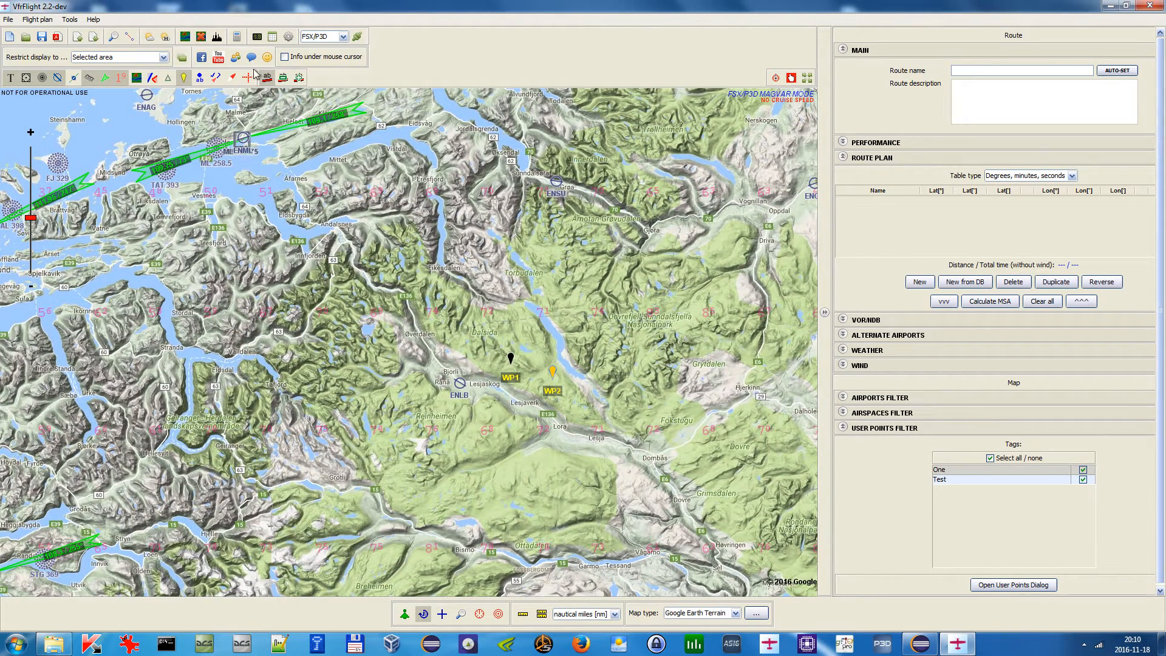
# Import the ORBX file FTX EU NOR Coverage and Features Map.kmz into the user points list
pyautogui.click(272, 38)
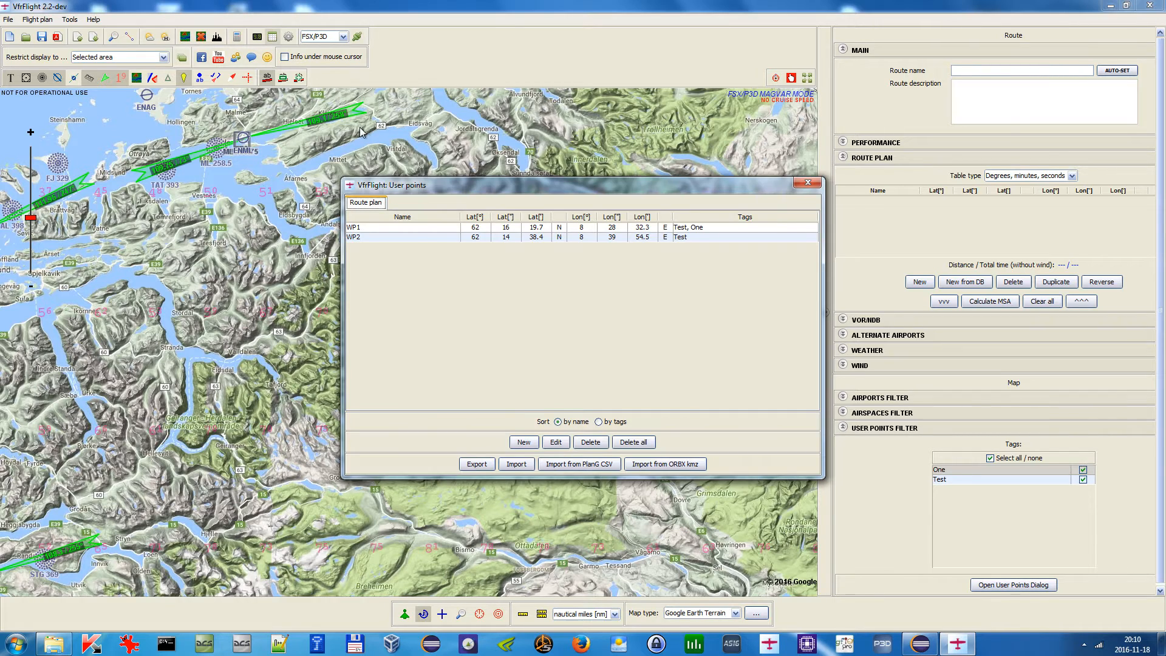
pyautogui.click(688, 465)
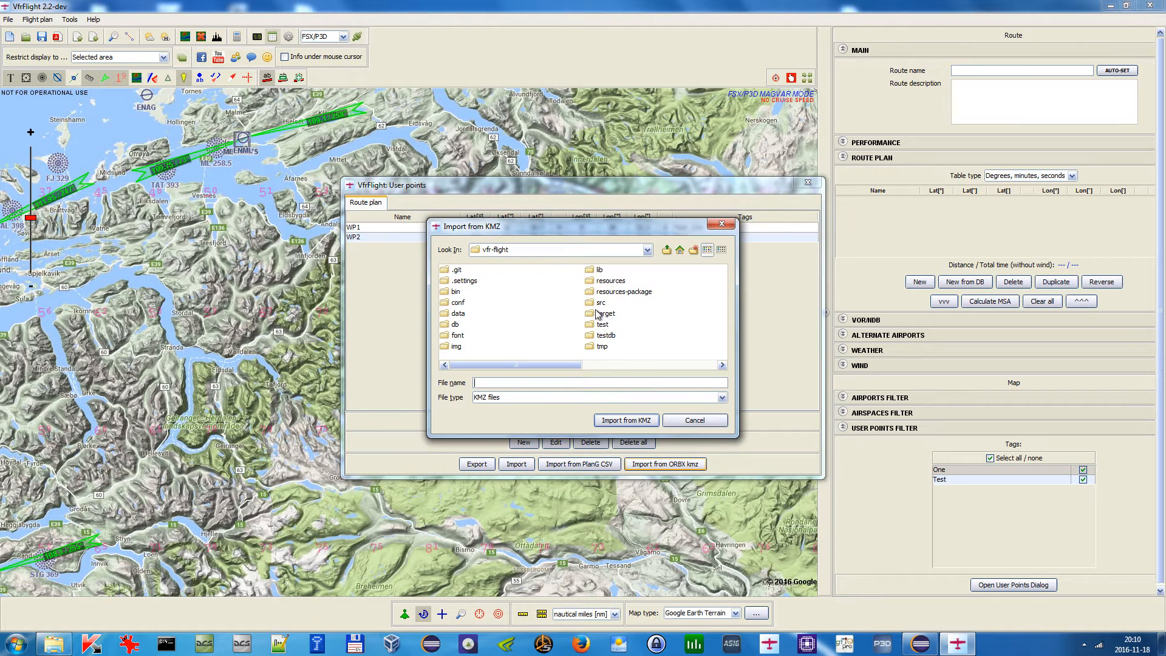
pyautogui.moveTo(625, 366); pyautogui.dragTo(676, 369)
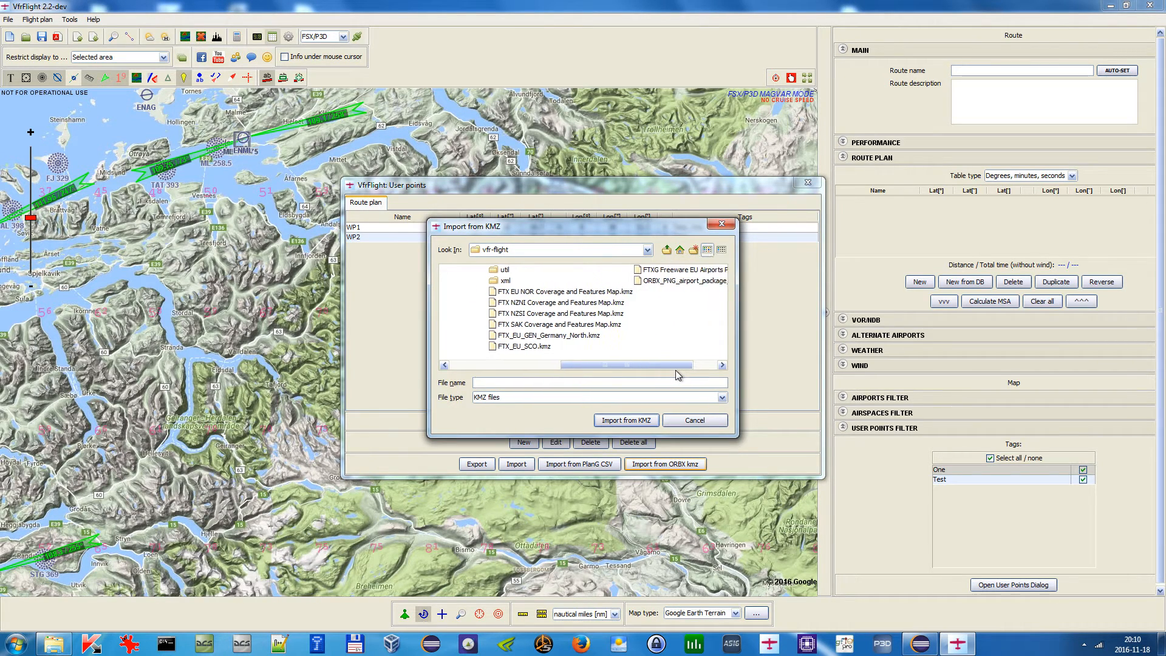
pyautogui.click(537, 292)
pyautogui.click(626, 422)
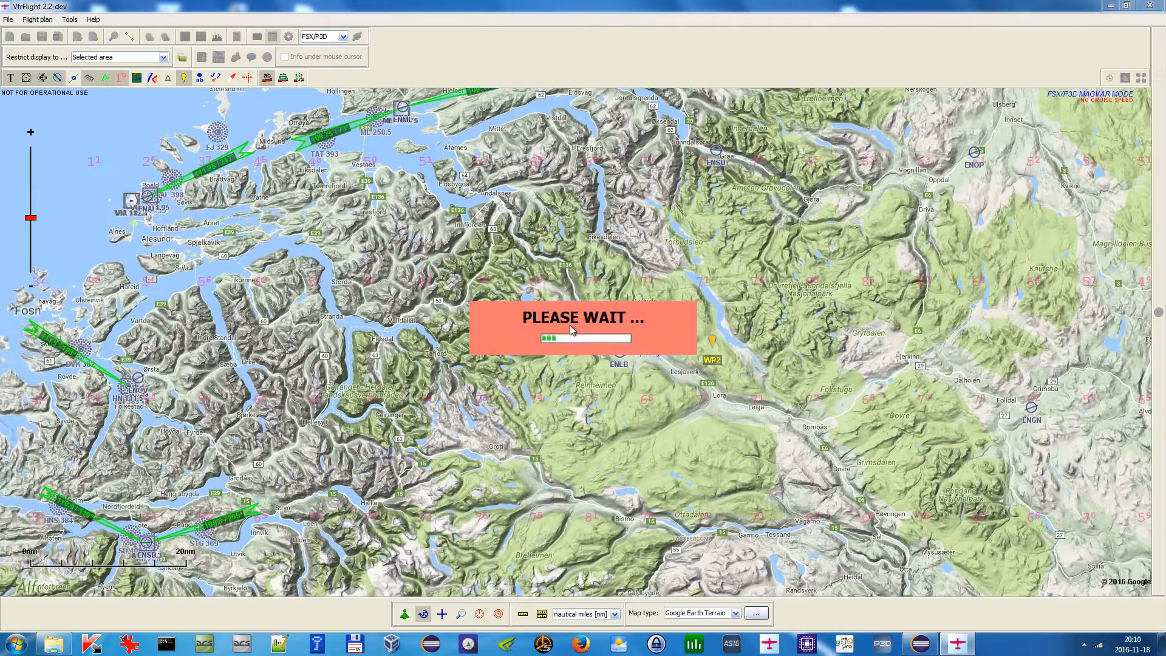
pyautogui.click(582, 344)
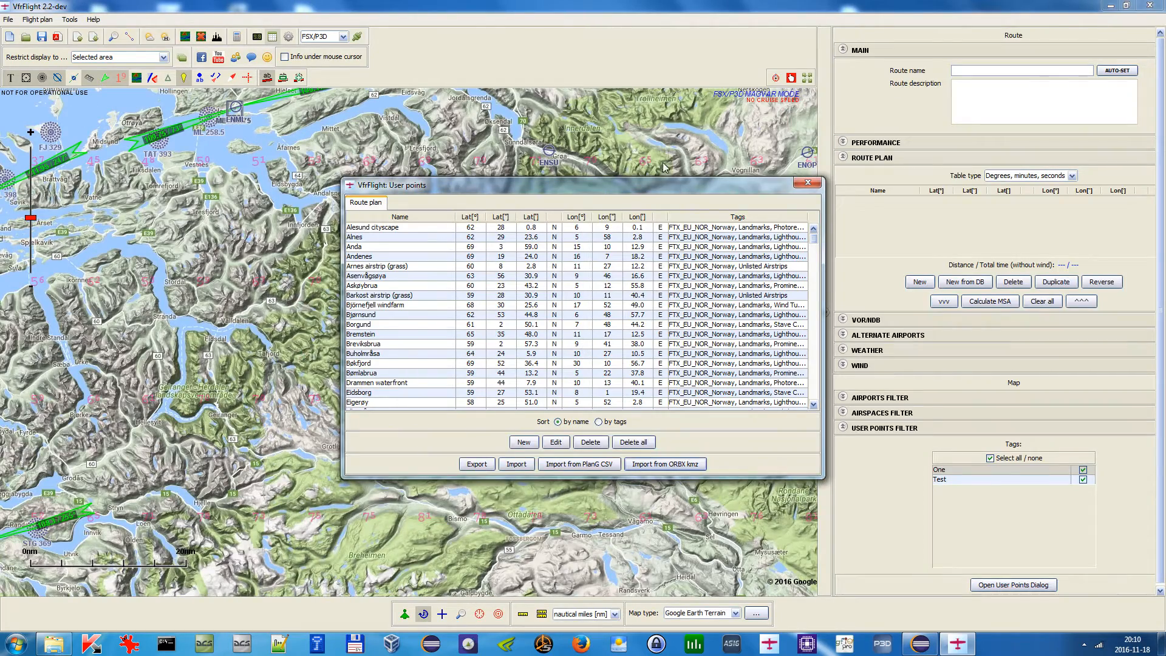
# Enlarge the user points list, review the imported points with their full tags, and close the list
pyautogui.moveTo(663, 186); pyautogui.dragTo(574, 143)
pyautogui.moveTo(721, 433); pyautogui.dragTo(924, 504)
pyautogui.moveTo(928, 199)
pyautogui.mouseDown()
pyautogui.moveTo(938, 423)
pyautogui.moveTo(928, 188)
pyautogui.mouseUp()
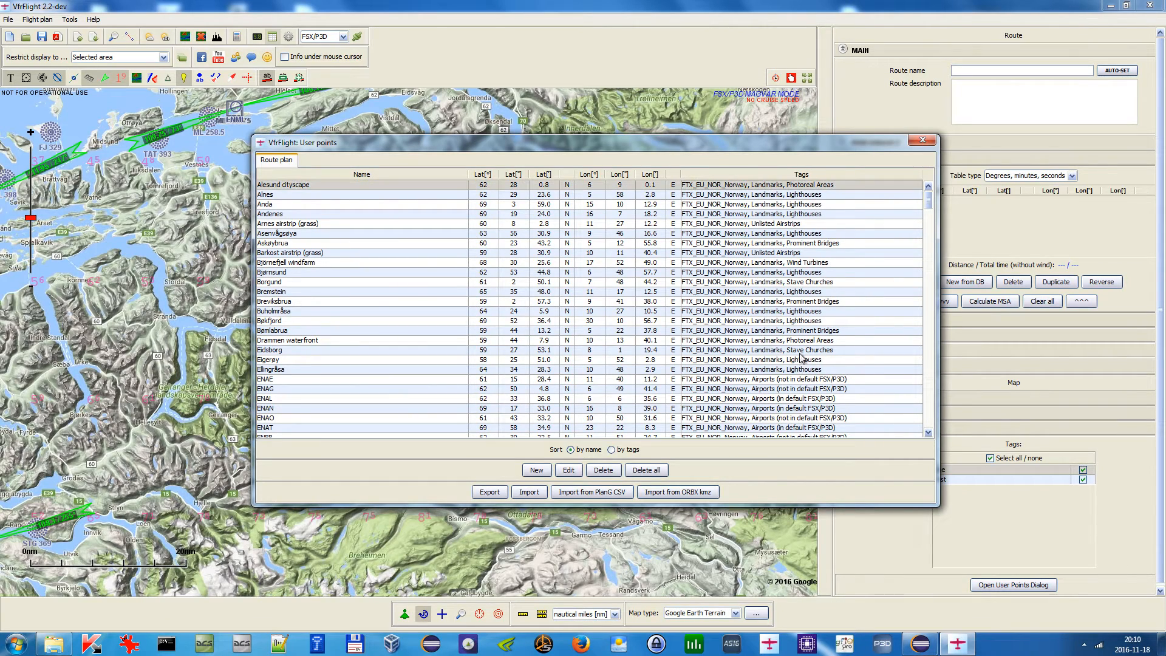
pyautogui.scroll(-15, 802, 355)
pyautogui.scroll(-15, 802, 355)
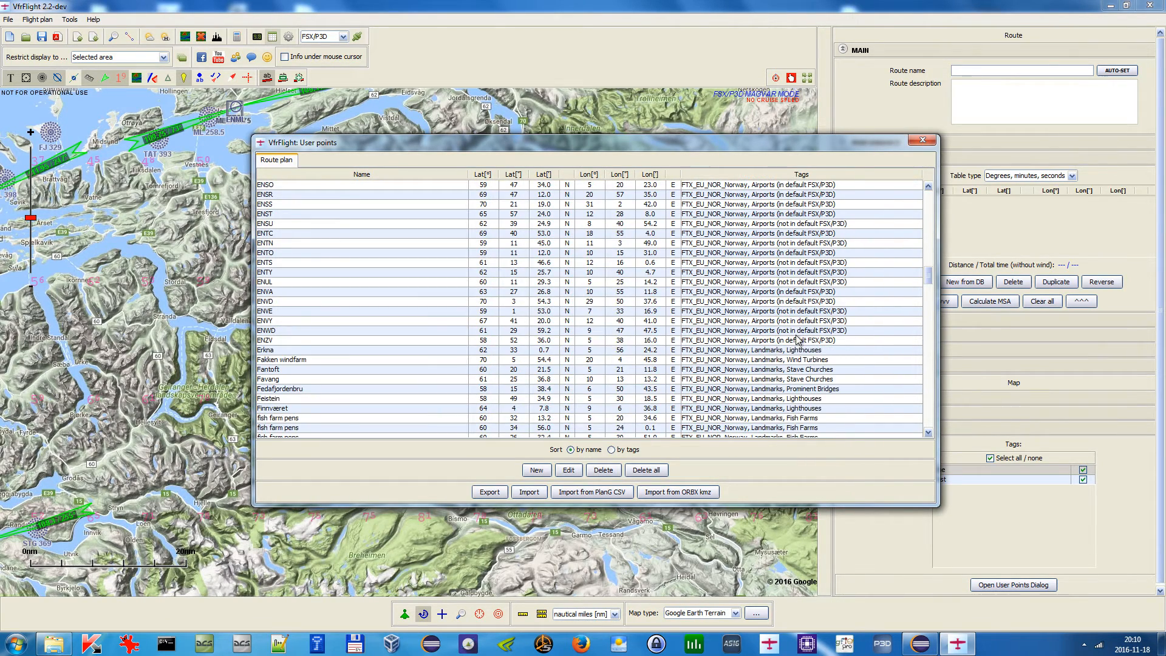
pyautogui.click(922, 140)
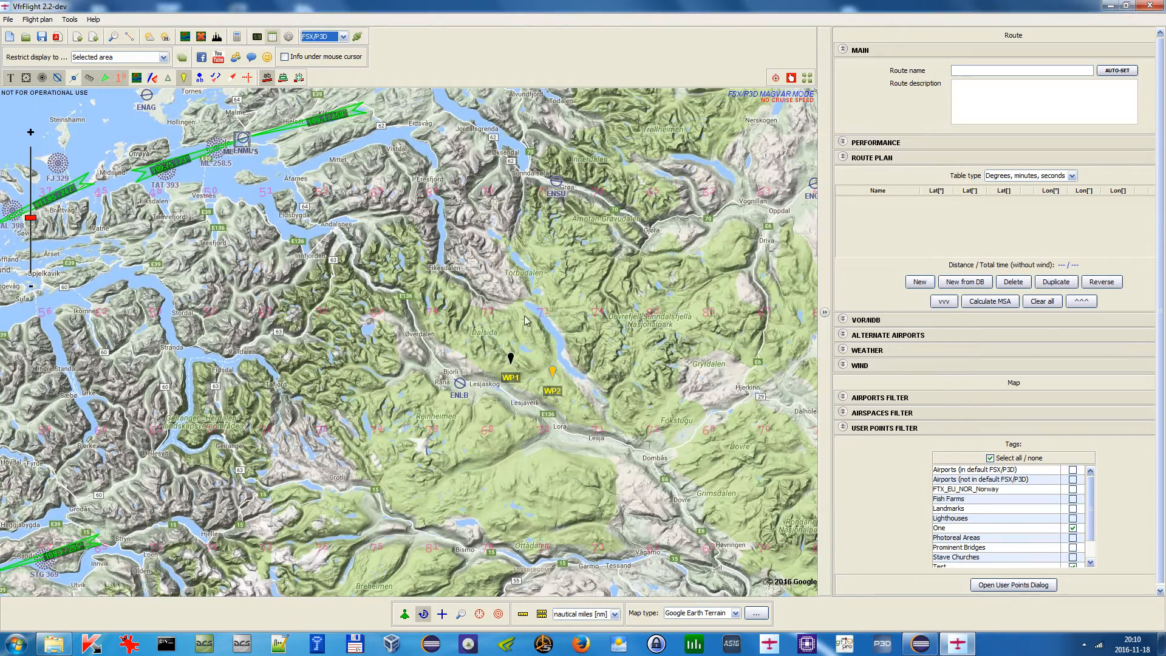
# Select all tags in the user points filter and look over the imported points along the Norwegian coast
pyautogui.scroll(-1, 527, 352)
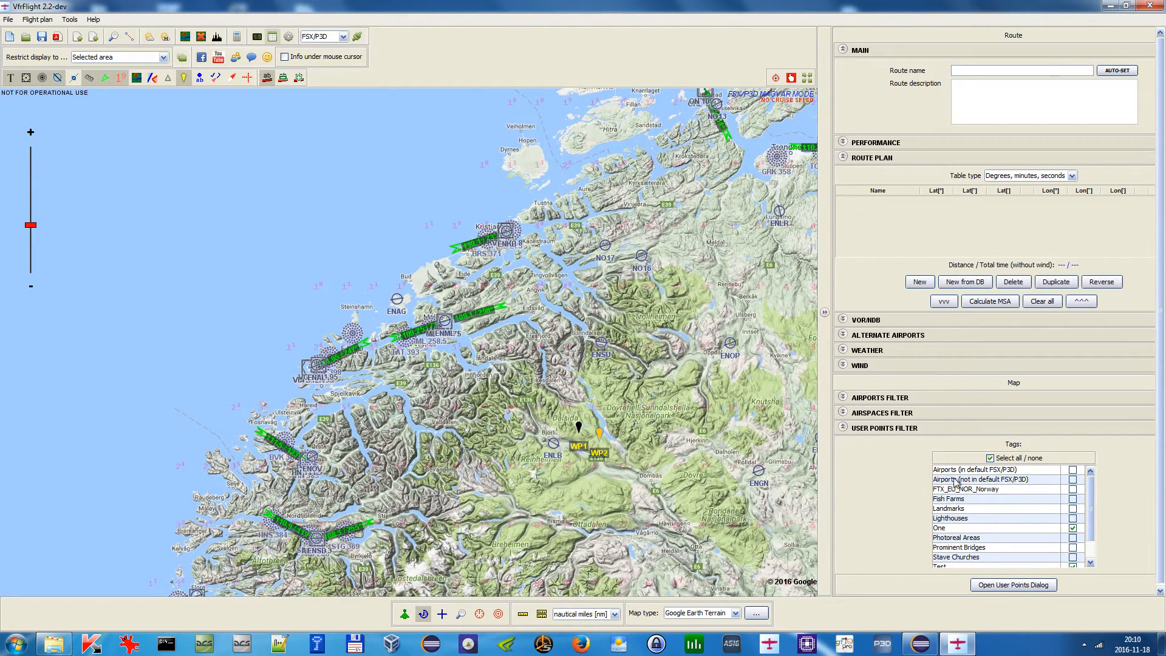
pyautogui.click(1026, 459)
pyautogui.click(1020, 460)
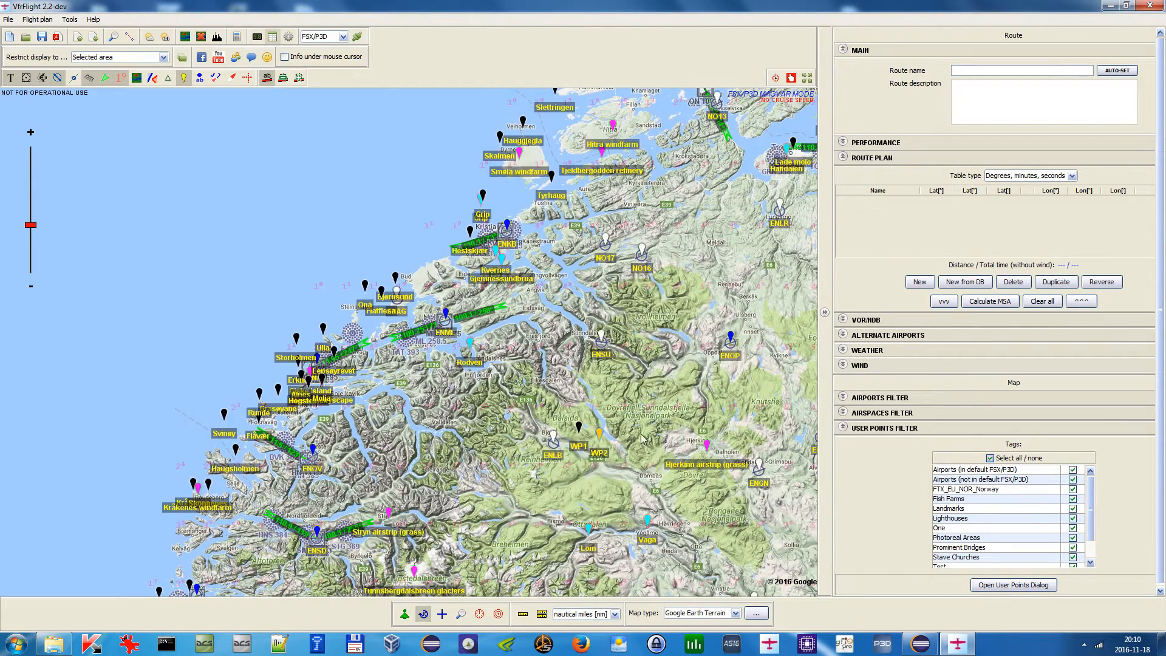
pyautogui.moveTo(605, 313); pyautogui.dragTo(505, 509)
pyautogui.moveTo(579, 208); pyautogui.dragTo(453, 358)
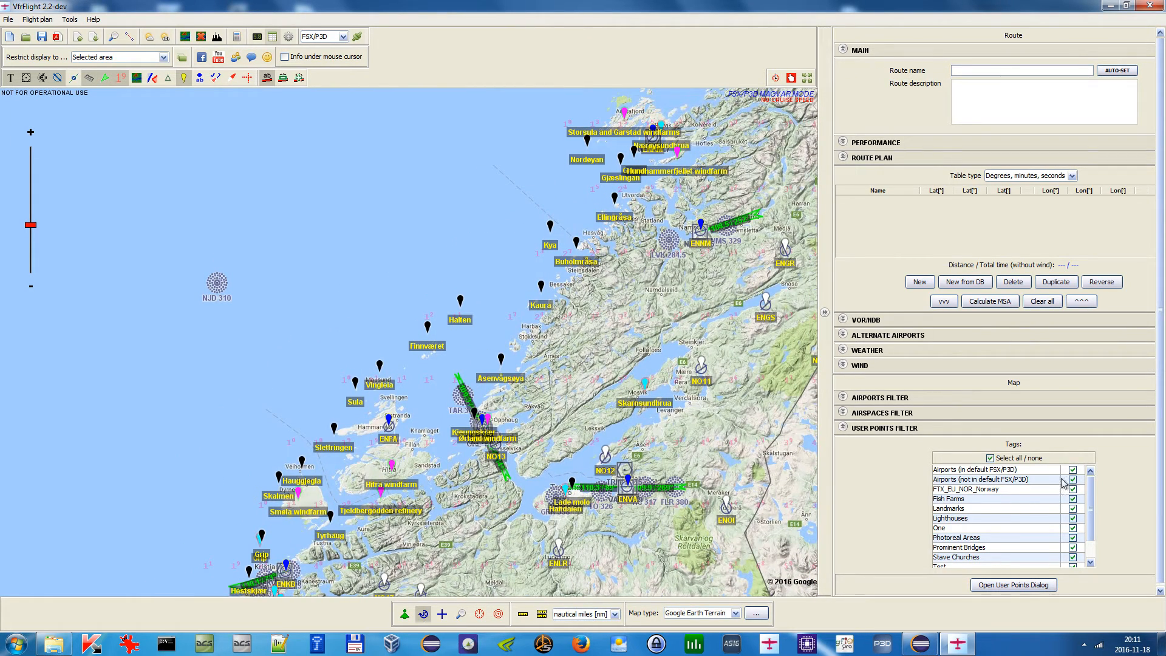
# Filter the user points to the Photoreal Areas tag only and inspect those points down to the Tunnsbergdalsbreen glaciers
pyautogui.click(1036, 460)
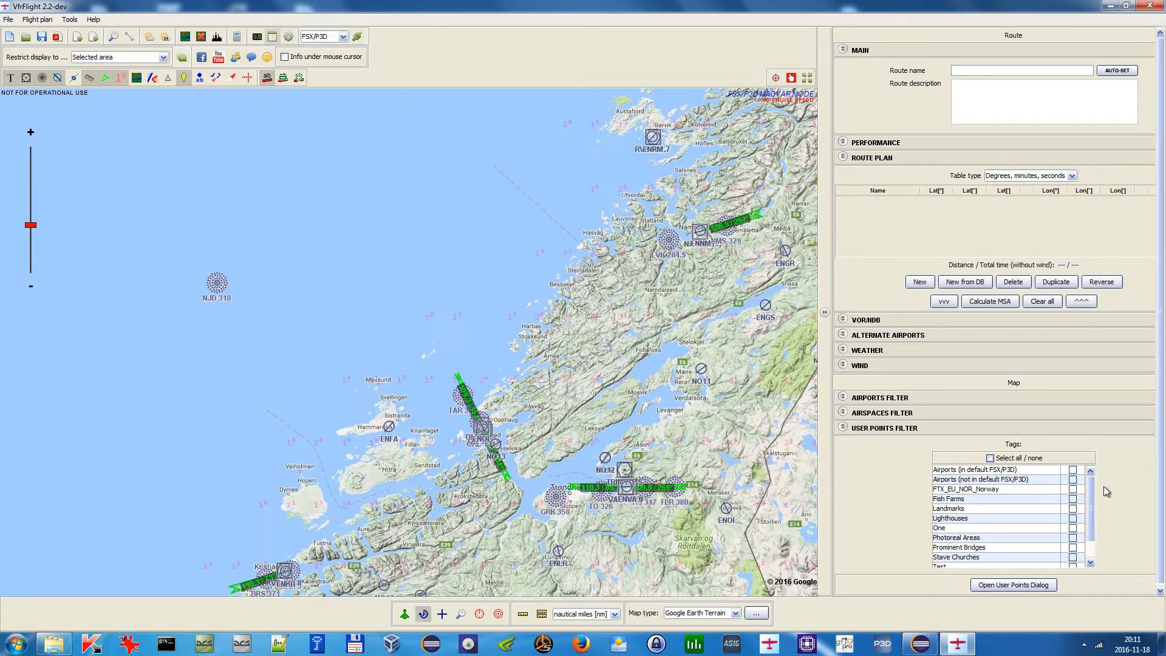
pyautogui.scroll(-3, 1049, 518)
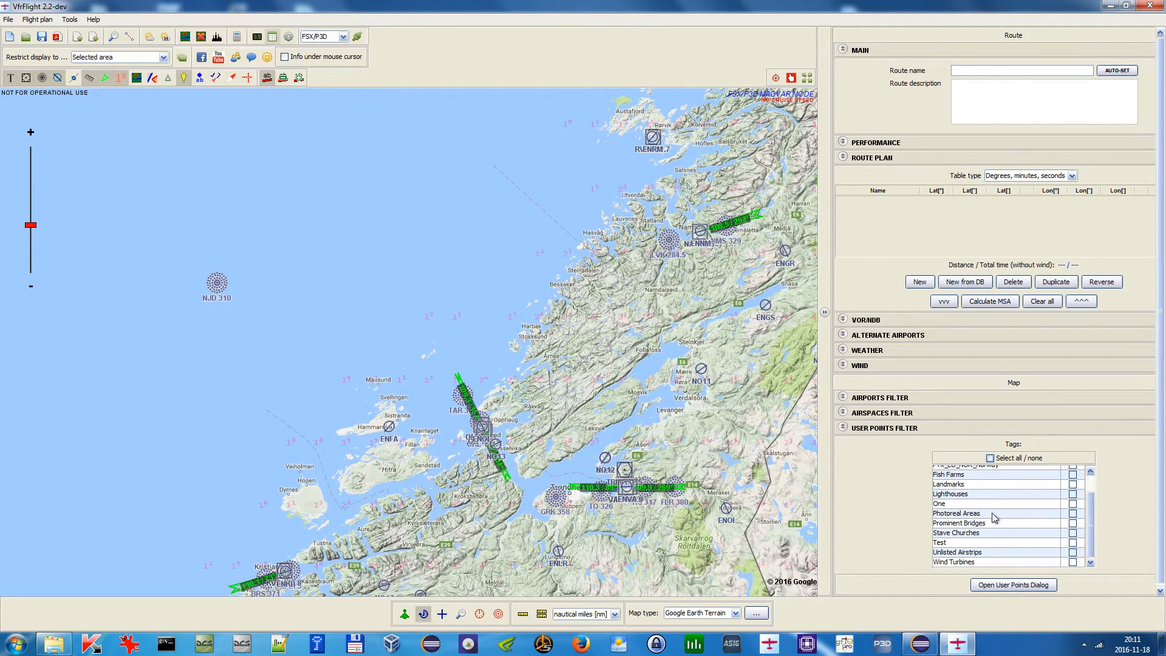
pyautogui.click(1075, 515)
pyautogui.moveTo(465, 455); pyautogui.dragTo(621, 252)
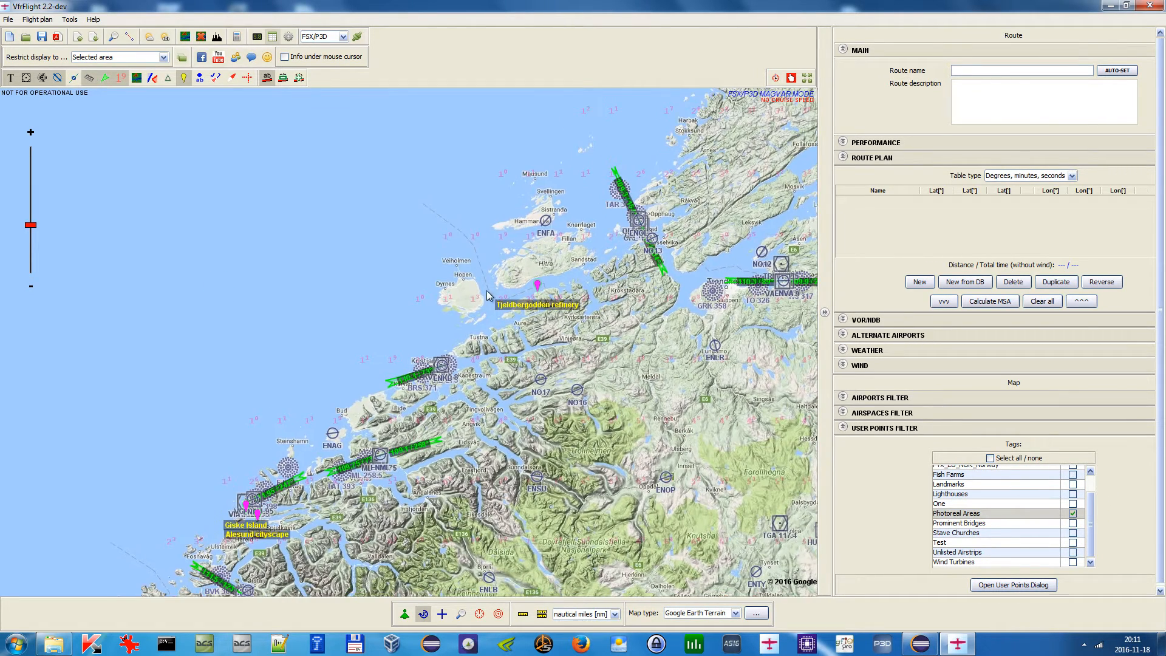
pyautogui.scroll(1, 622, 252)
pyautogui.moveTo(506, 455); pyautogui.dragTo(598, 240)
pyautogui.scroll(-1, 432, 485)
pyautogui.moveTo(432, 485); pyautogui.dragTo(481, 315)
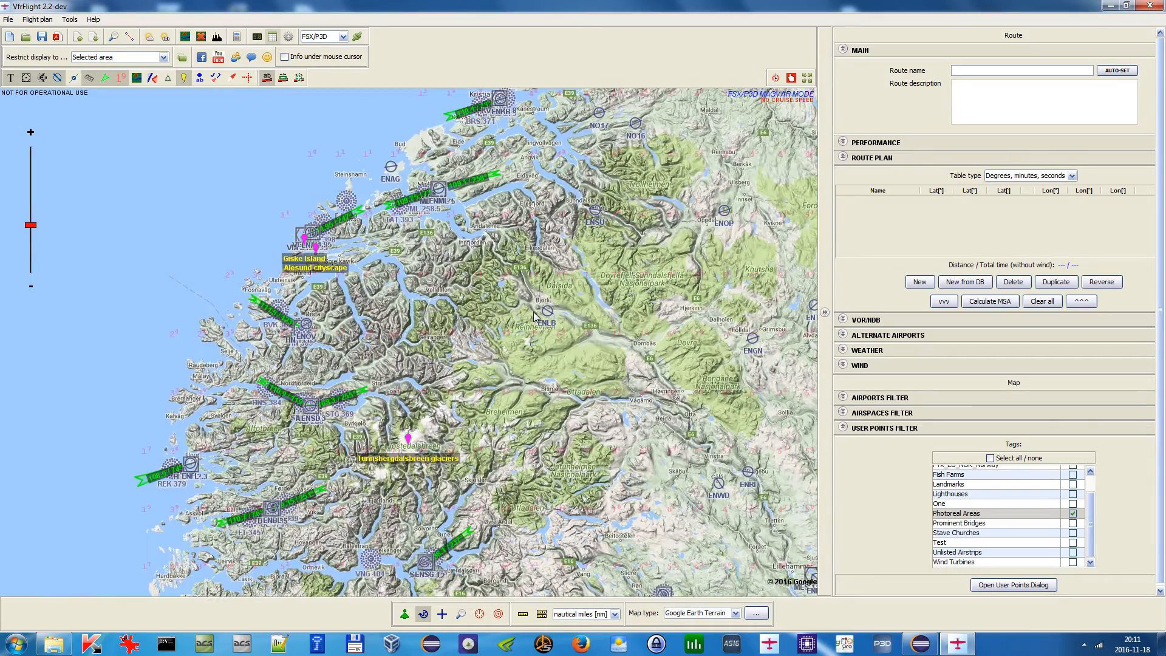
pyautogui.moveTo(383, 479); pyautogui.dragTo(463, 359)
pyautogui.scroll(1, 463, 358)
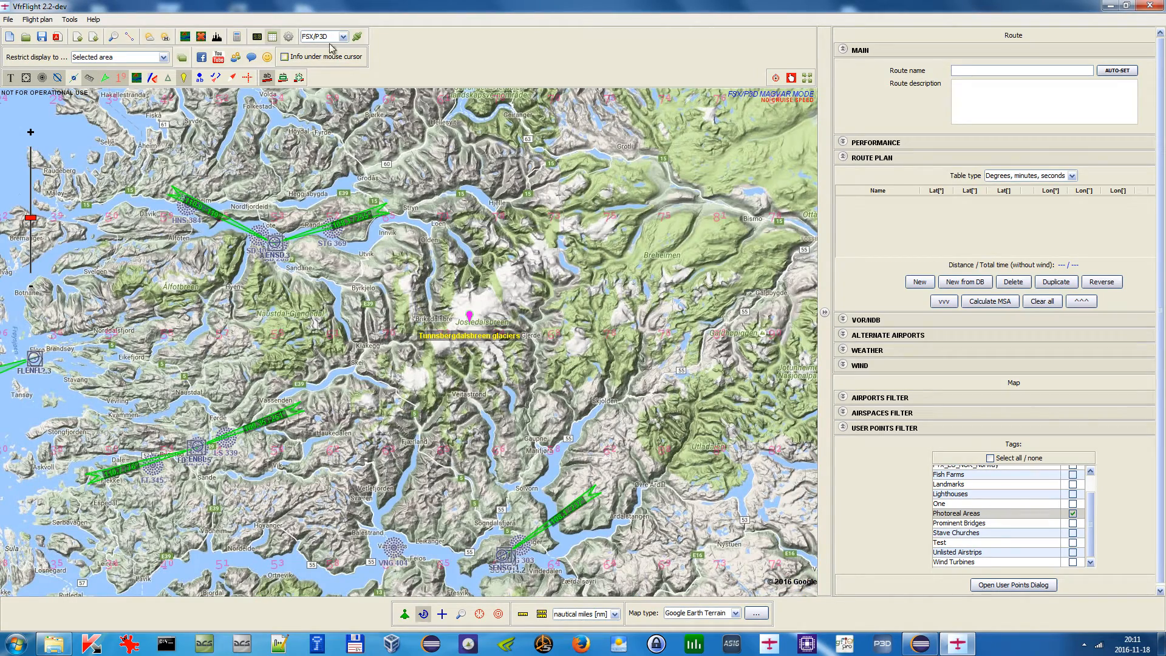
# Show the PlanG CSV import dialog from the user points list, and close both without importing anything
pyautogui.click(272, 37)
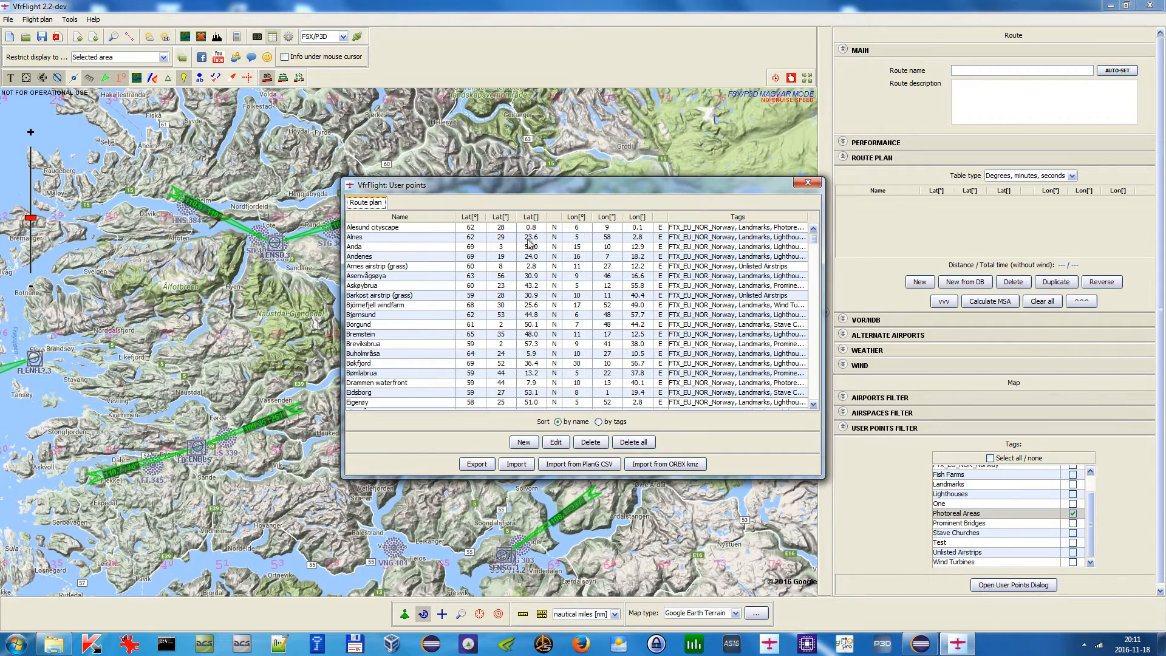
pyautogui.click(583, 466)
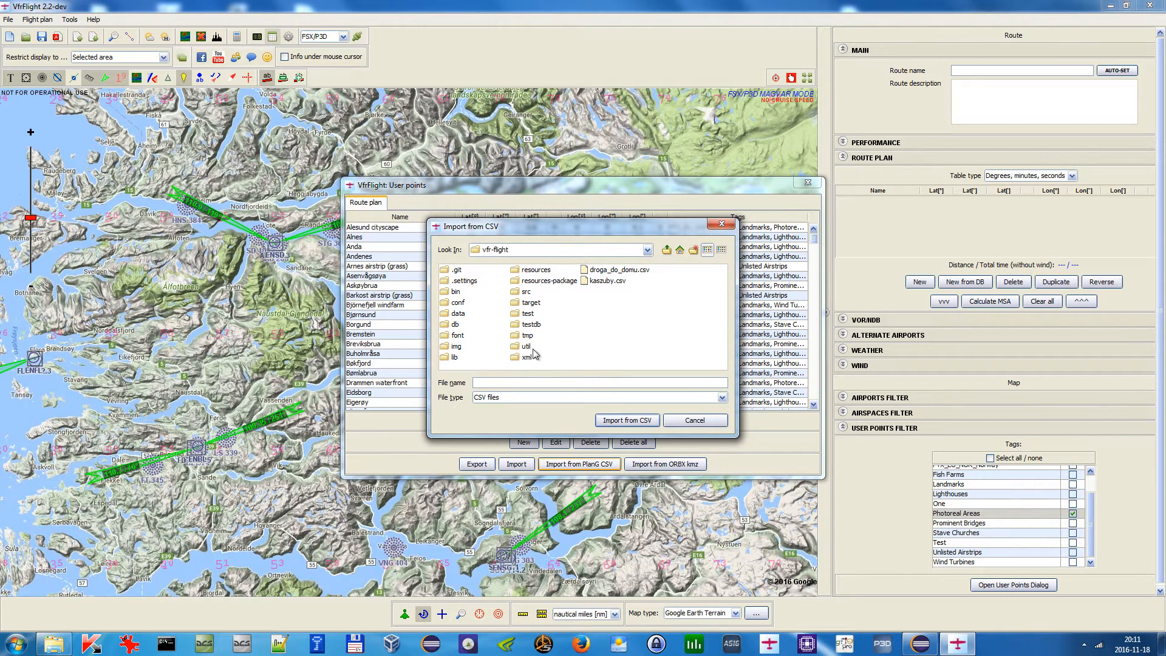
pyautogui.moveTo(605, 226); pyautogui.dragTo(570, 187)
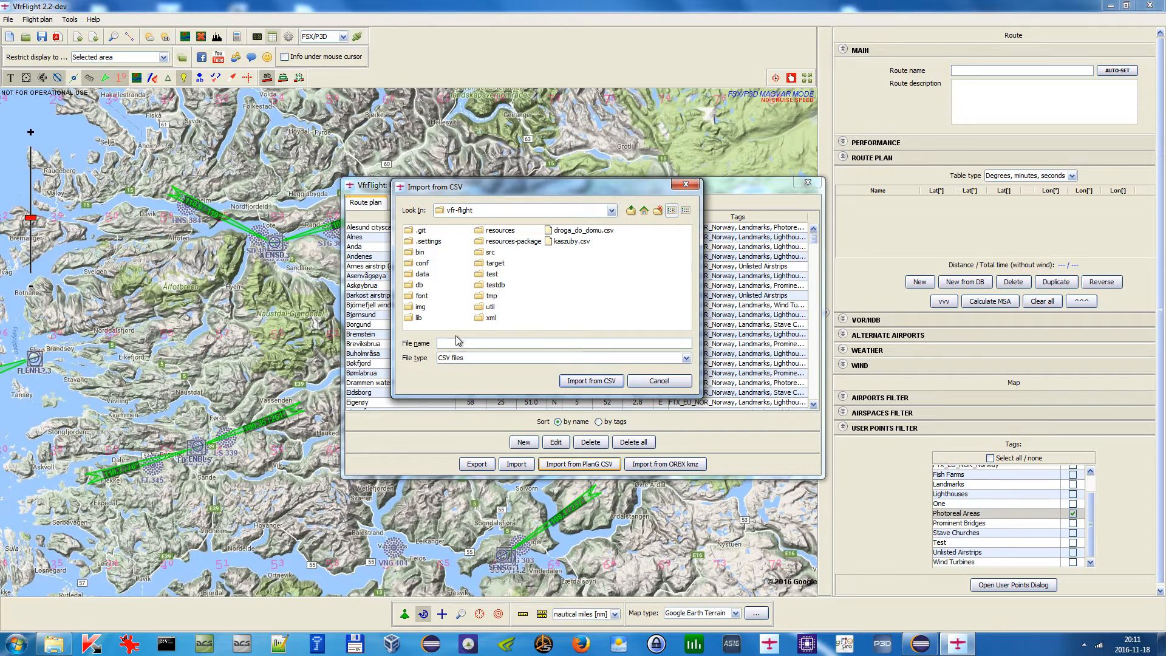
pyautogui.moveTo(649, 193); pyautogui.dragTo(646, 264)
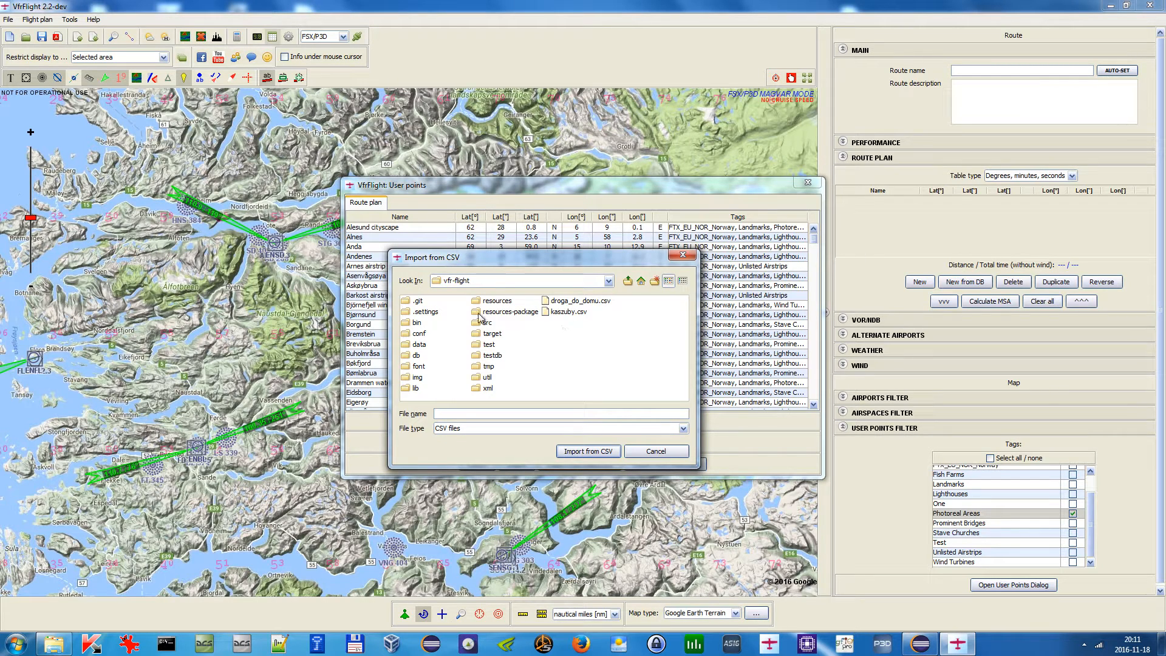
pyautogui.click(683, 254)
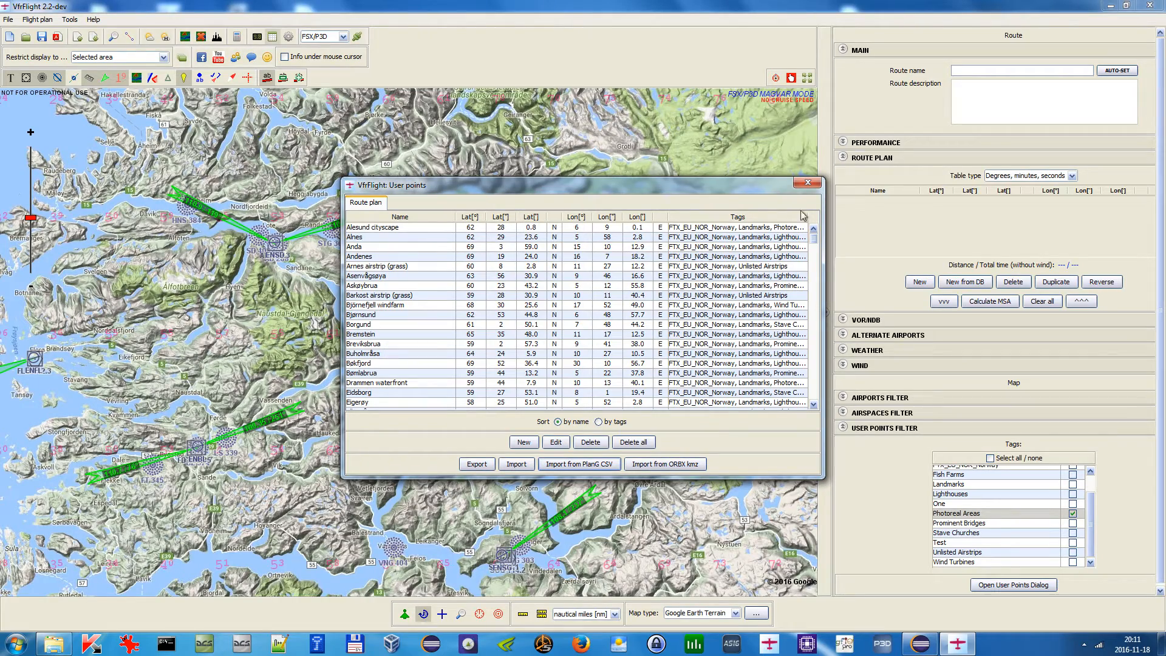
pyautogui.click(808, 182)
pyautogui.moveTo(481, 285); pyautogui.dragTo(502, 328)
pyautogui.scroll(-1, 501, 324)
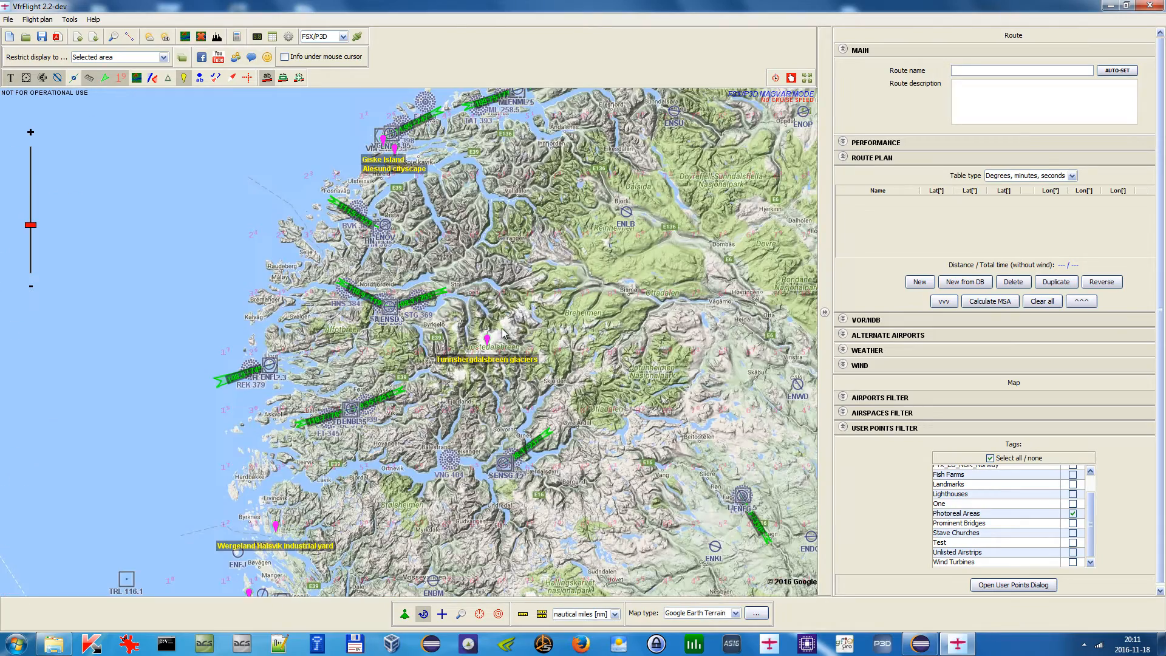
pyautogui.moveTo(474, 246); pyautogui.dragTo(421, 345)
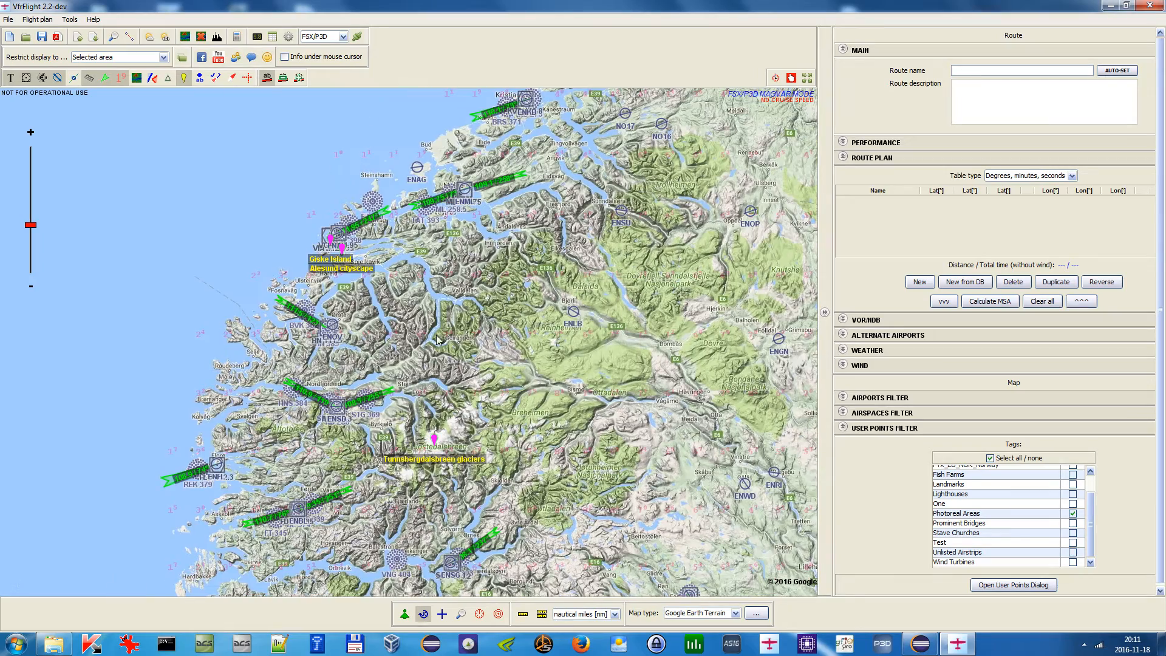
pyautogui.moveTo(529, 285); pyautogui.dragTo(467, 343)
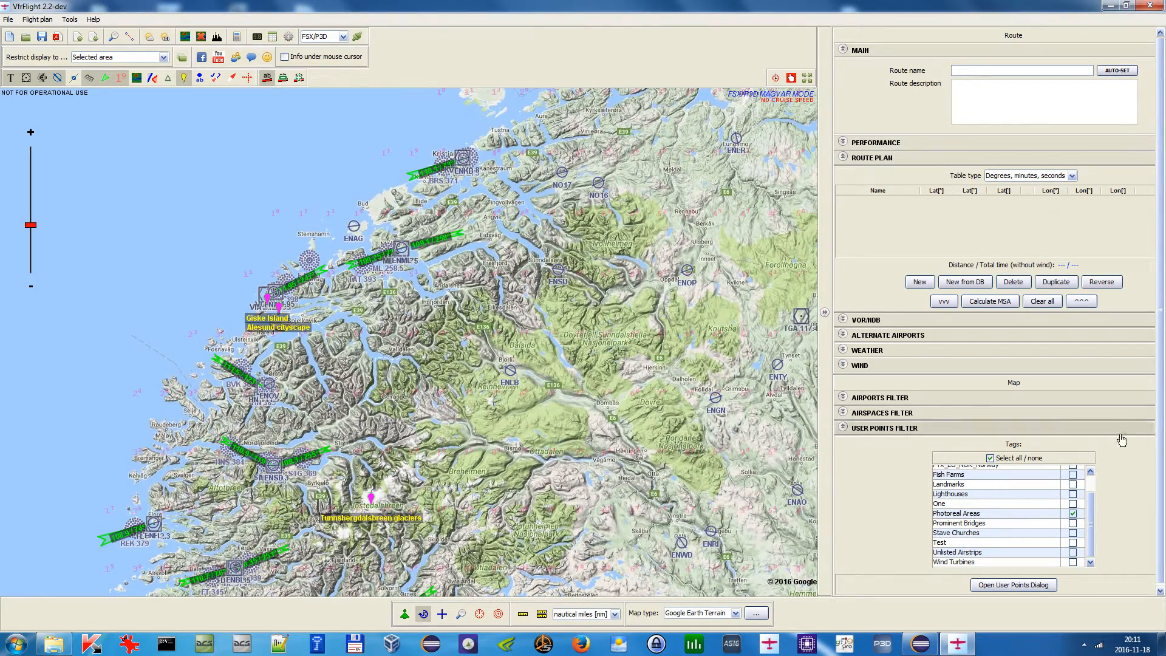
pyautogui.moveTo(543, 236); pyautogui.dragTo(492, 356)
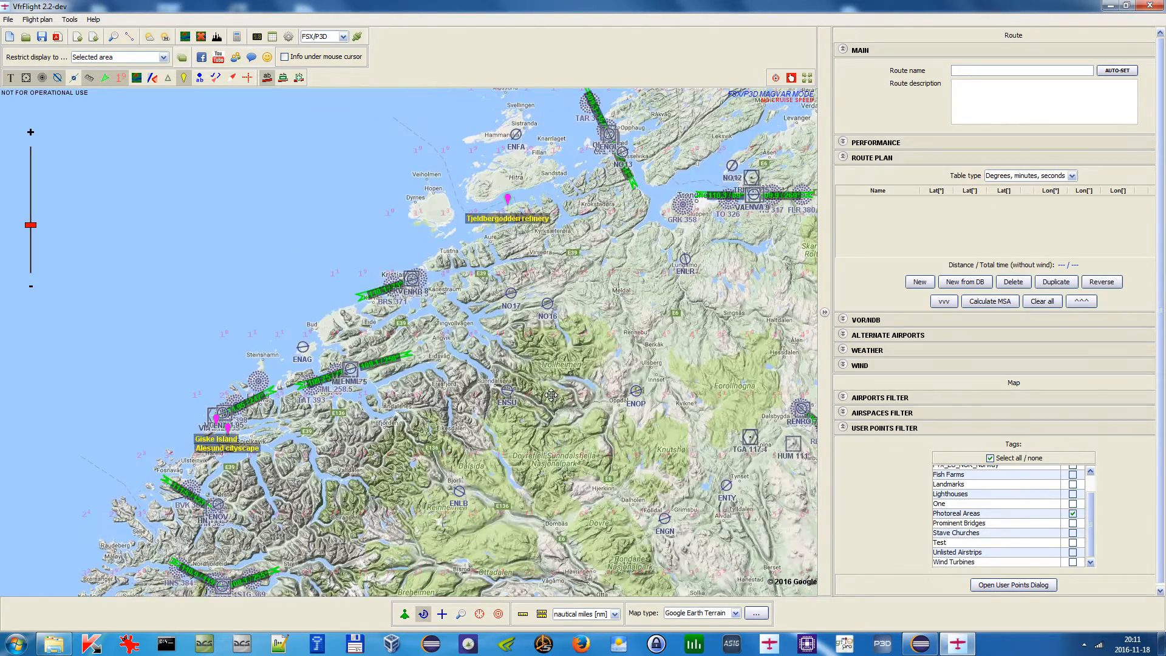
pyautogui.moveTo(525, 286); pyautogui.dragTo(592, 182)
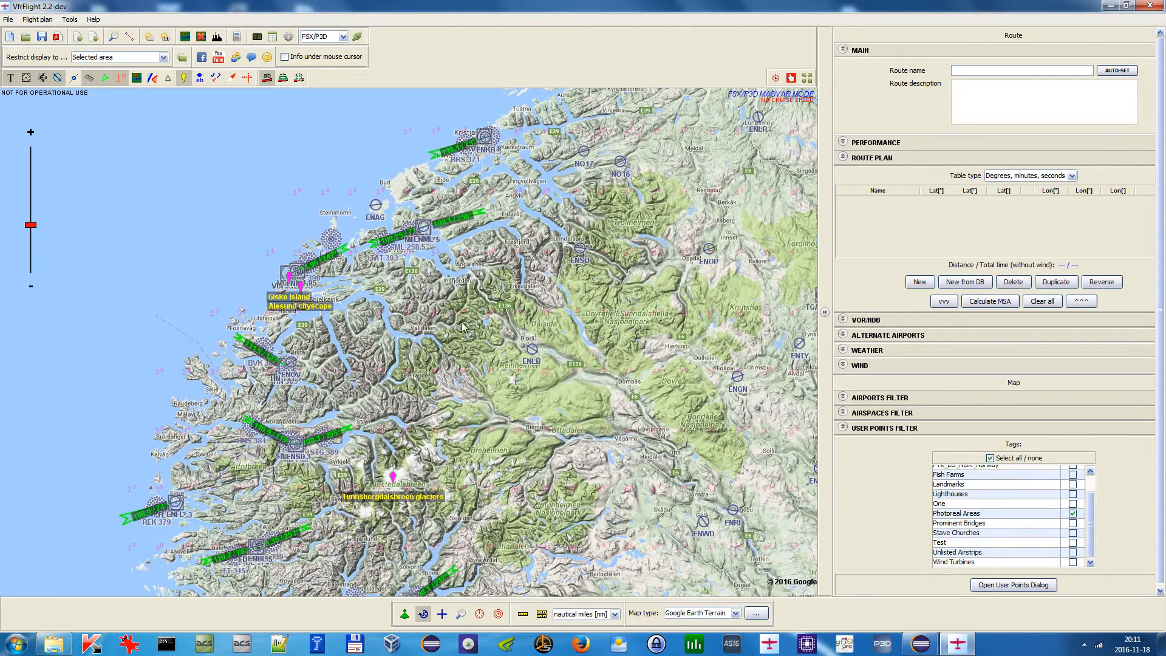
pyautogui.moveTo(489, 354); pyautogui.dragTo(513, 281)
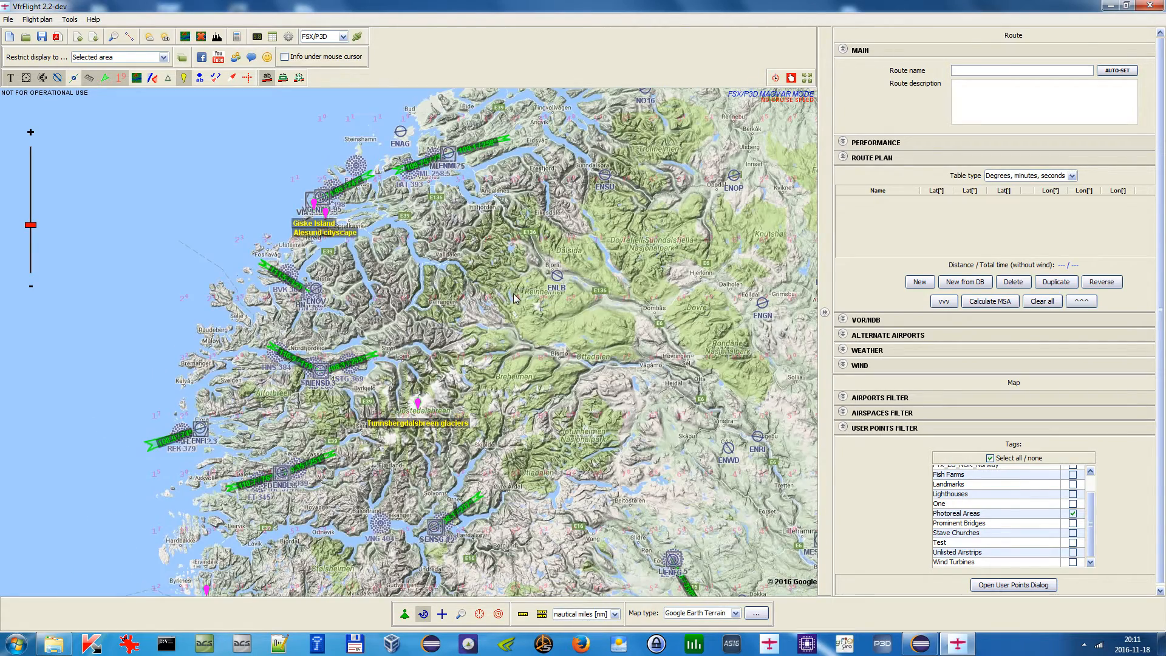